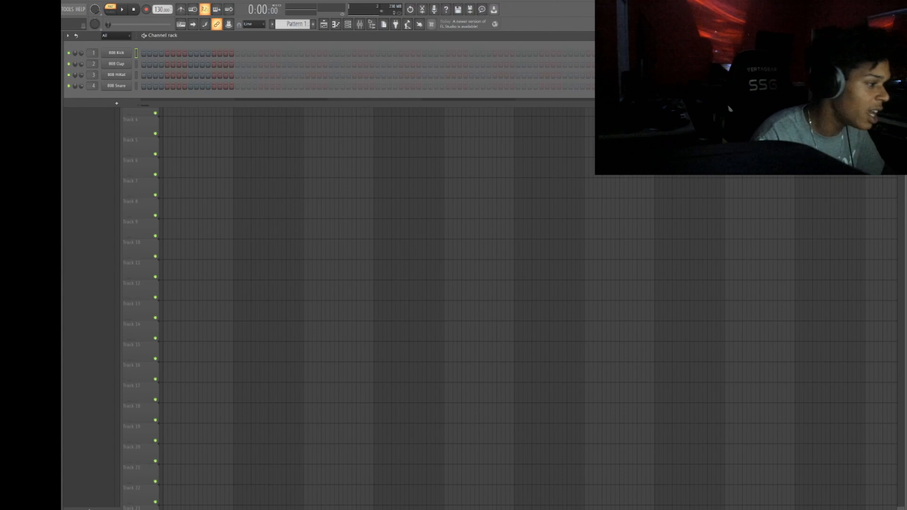
Place the sample "I'll Wait for You" at the start of Track 1 in the playlist and play it back.
left_click_drag(540, 496, 173, 56)
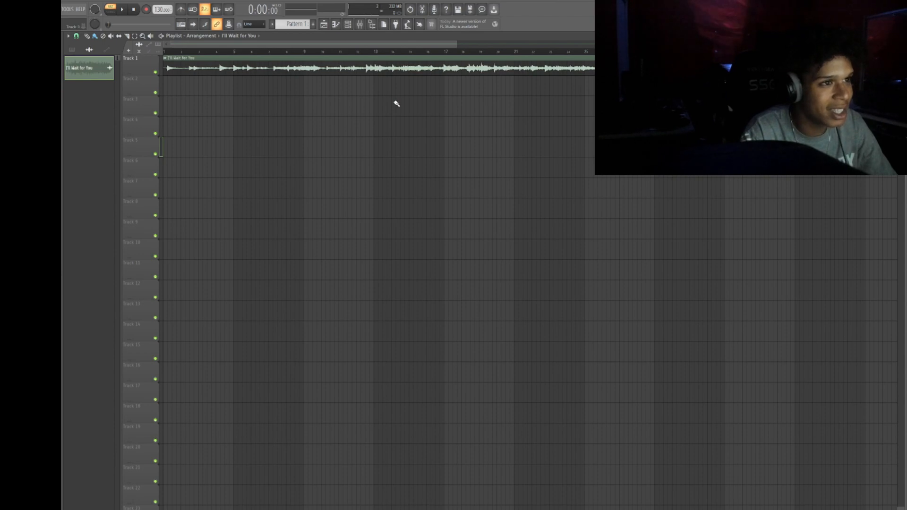
scroll(189, 52, "up", 5)
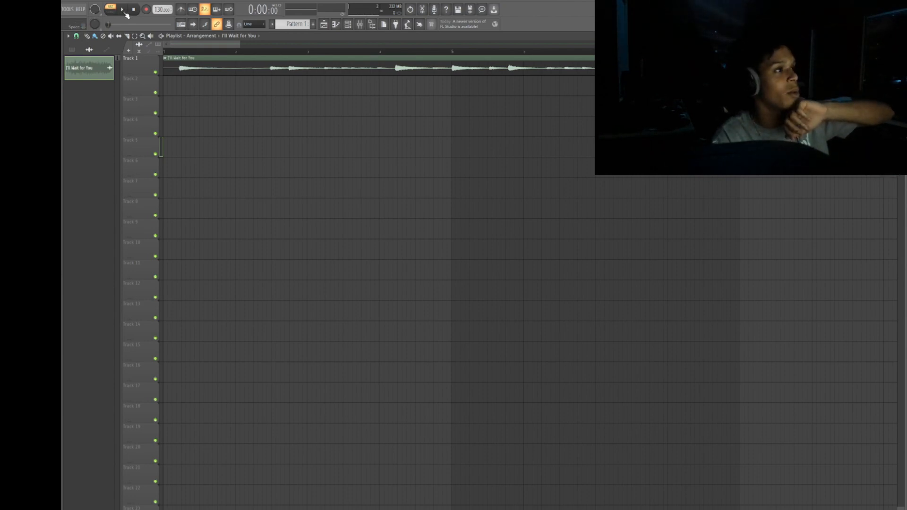
key("space")
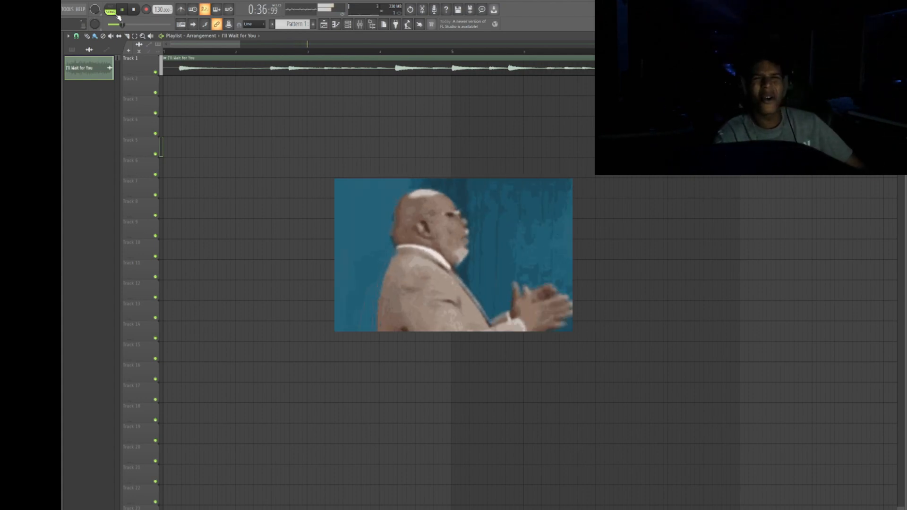
key("space")
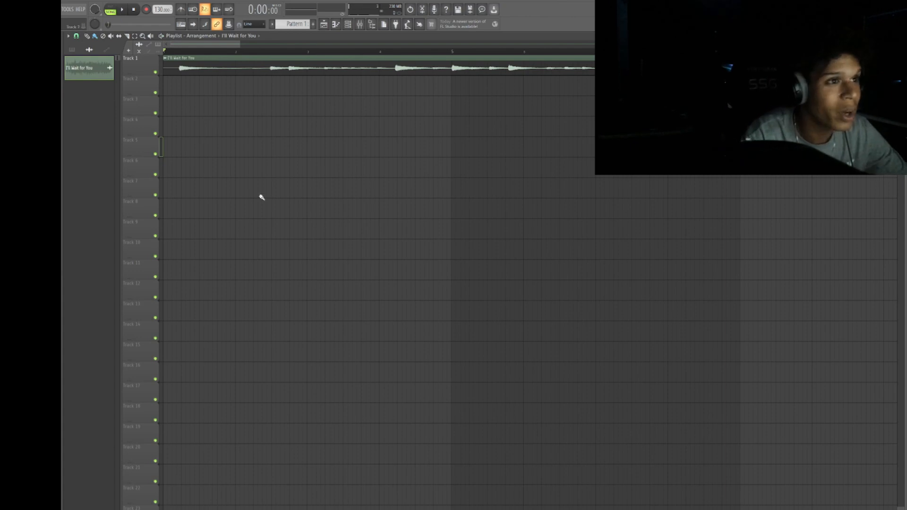
Find the transient at about 0:33 in the Track 1 sample by listening and slice the clip there.
scroll(259, 200, "down", 6)
scroll(261, 113, "up", 5)
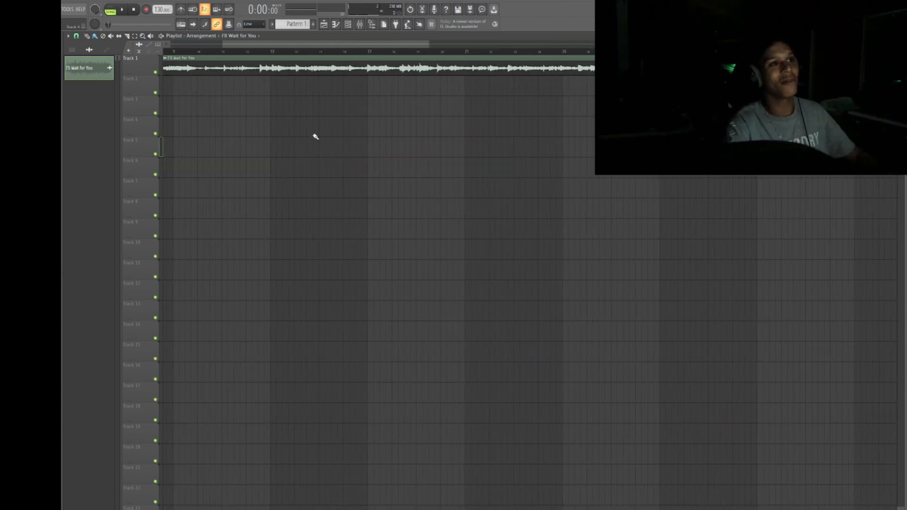
left_click(339, 51)
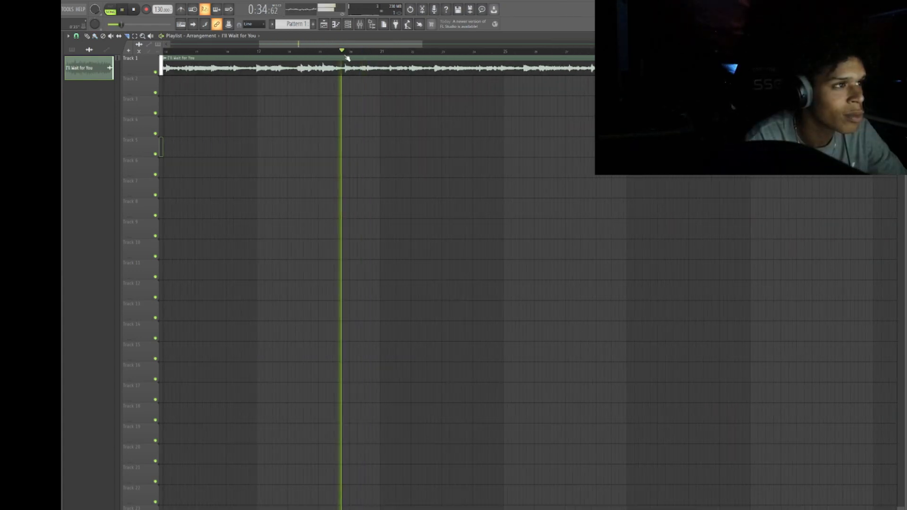
left_click(320, 52)
scroll(338, 83, "up", 4)
key("space")
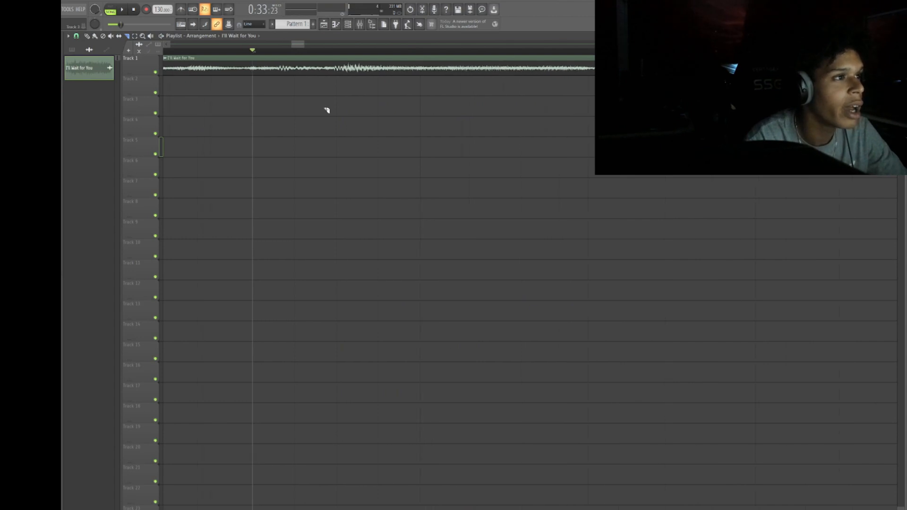
scroll(334, 172, "down", 4)
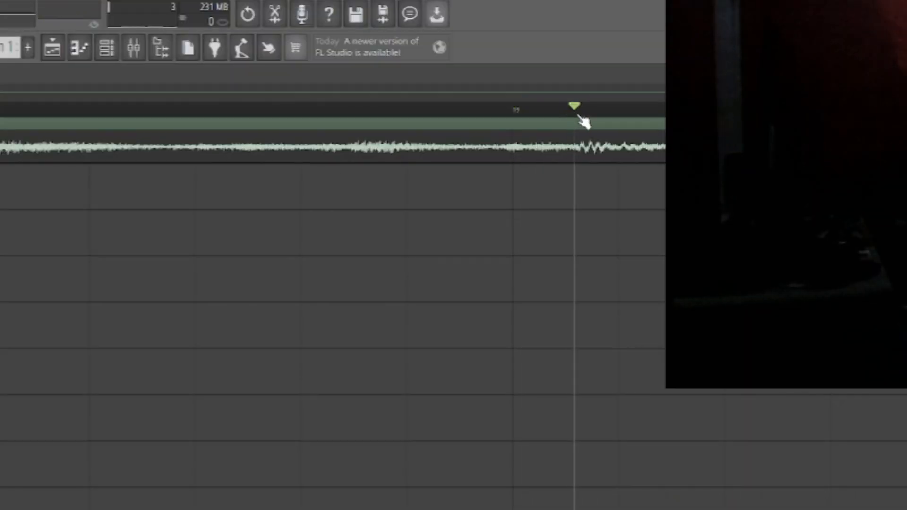
left_click_drag(601, 115, 596, 115)
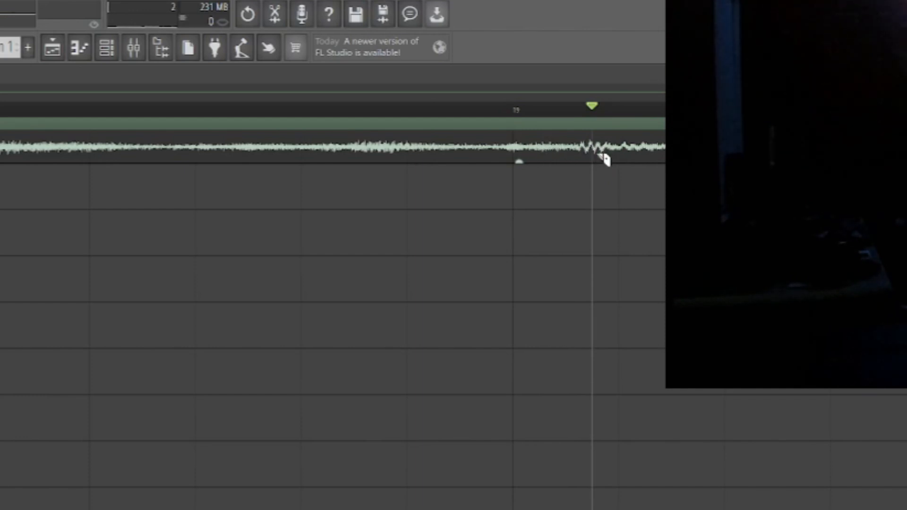
key("space")
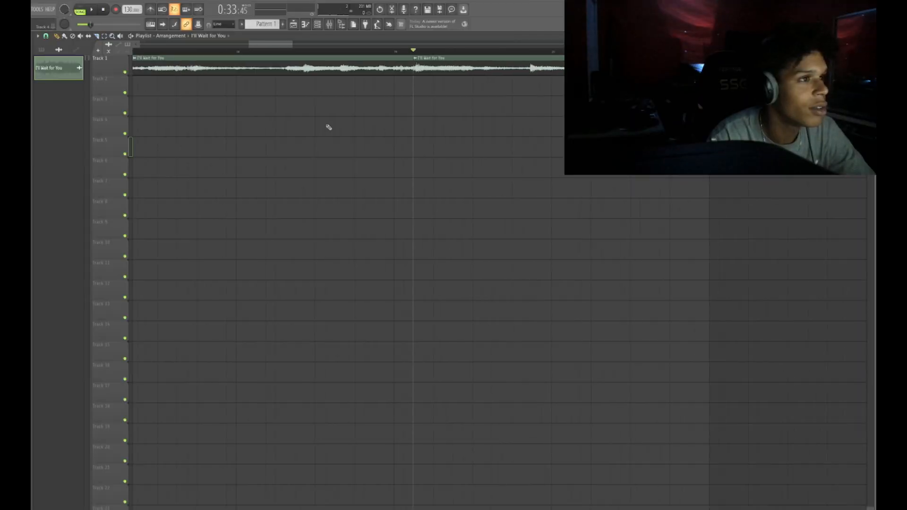
Move the sliced-off second part of the sample to the start of Track 5 and play it soloed.
scroll(328, 126, "down", 3)
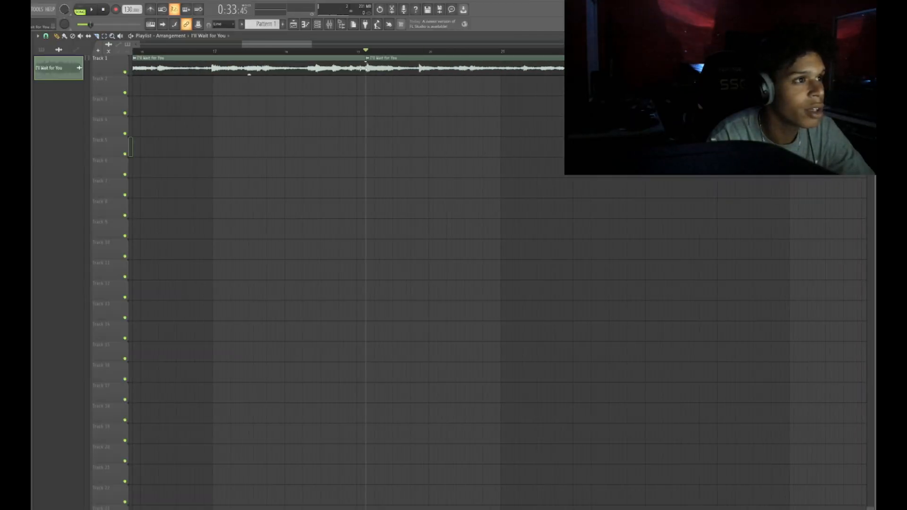
left_click_drag(364, 71, 284, 86)
scroll(302, 86, "down", 6)
scroll(171, 75, "down", 3)
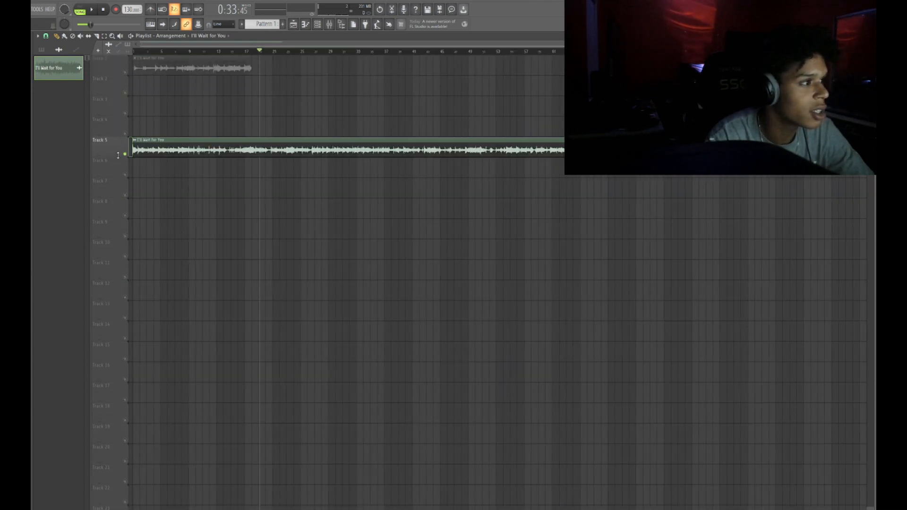
scroll(139, 151, "up", 5)
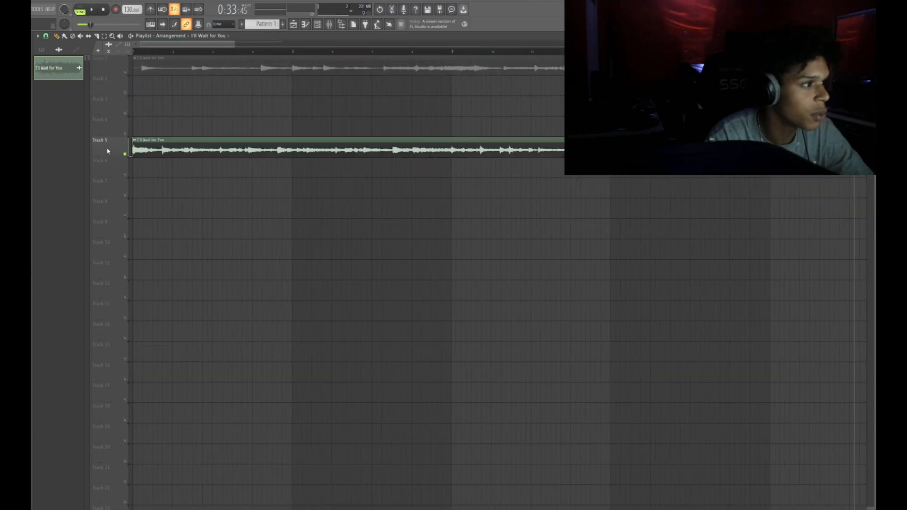
key("space")
scroll(138, 151, "down", 4)
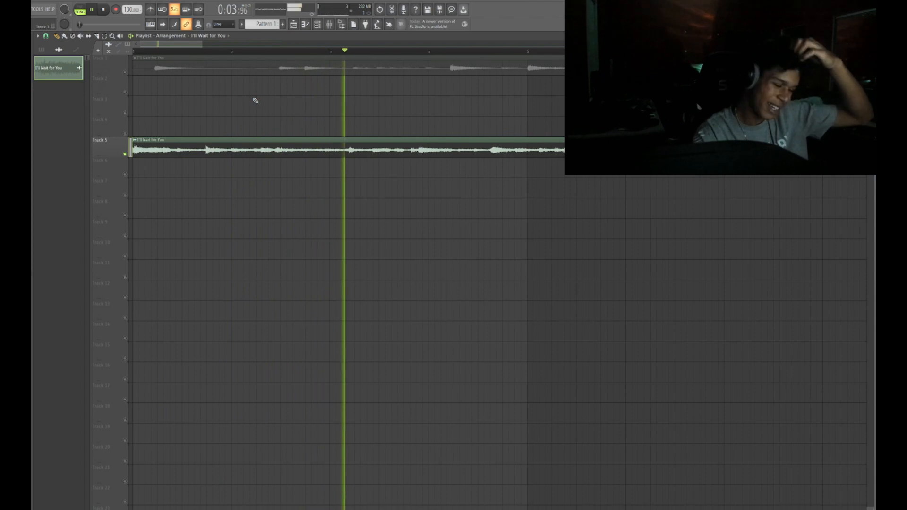
Slice the Track 5 clip at the transient shortly before bar 7 and delete everything after the cut.
left_click_drag(395, 154, 392, 162)
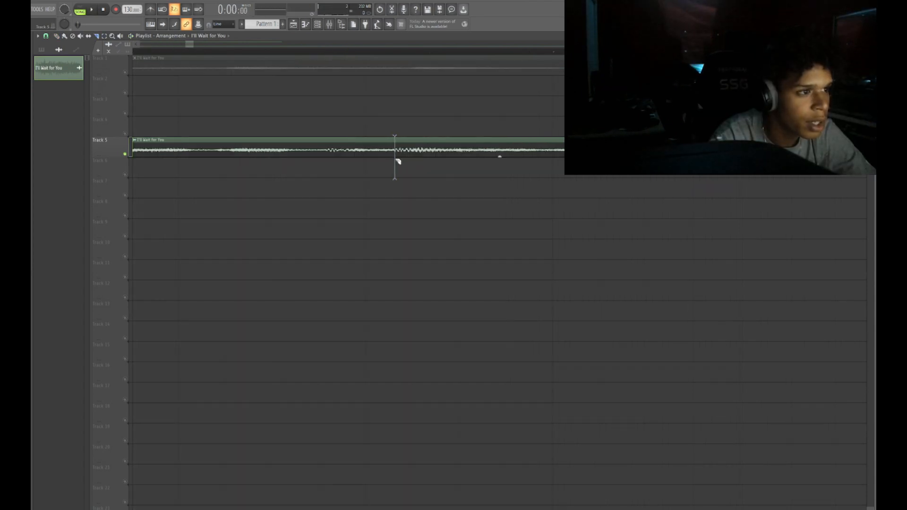
scroll(391, 162, "down", 2)
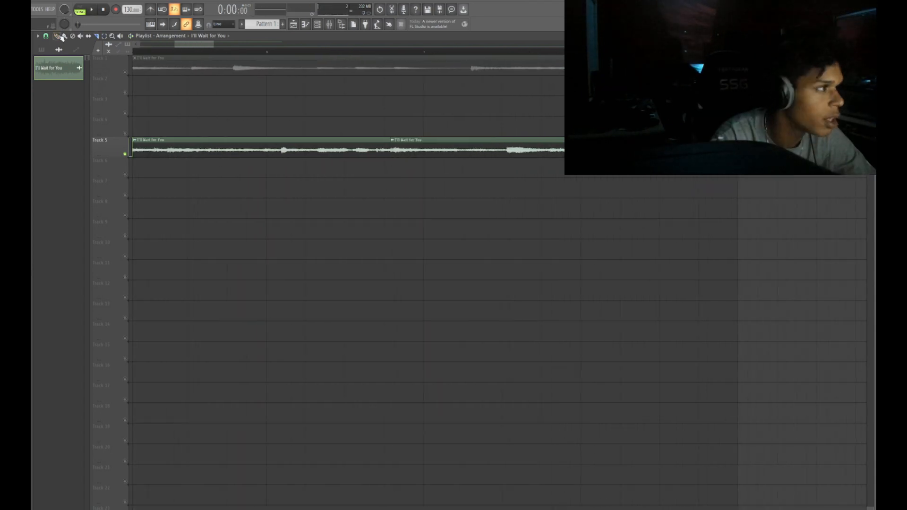
right_click(415, 147)
scroll(437, 193, "down", 2)
Play the shortened Track 5 clip and try a second copy placed directly after it.
key("space")
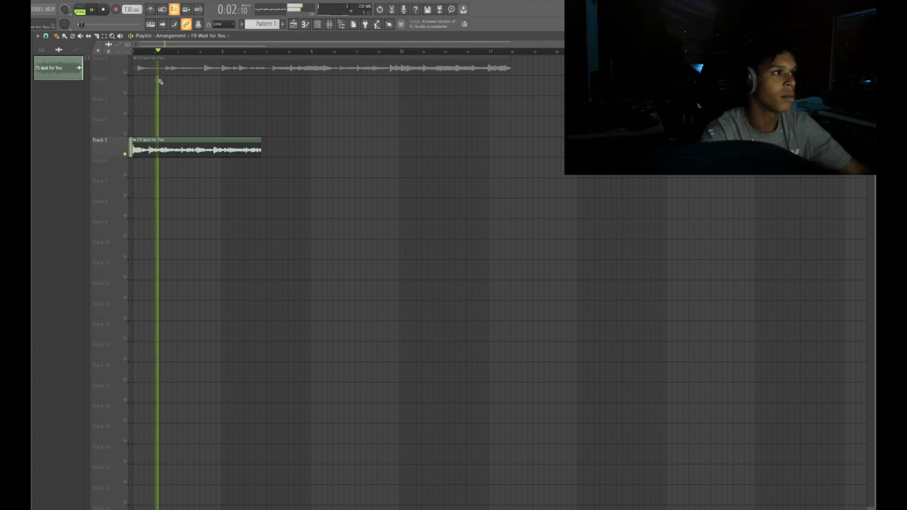
scroll(267, 171, "up", 7)
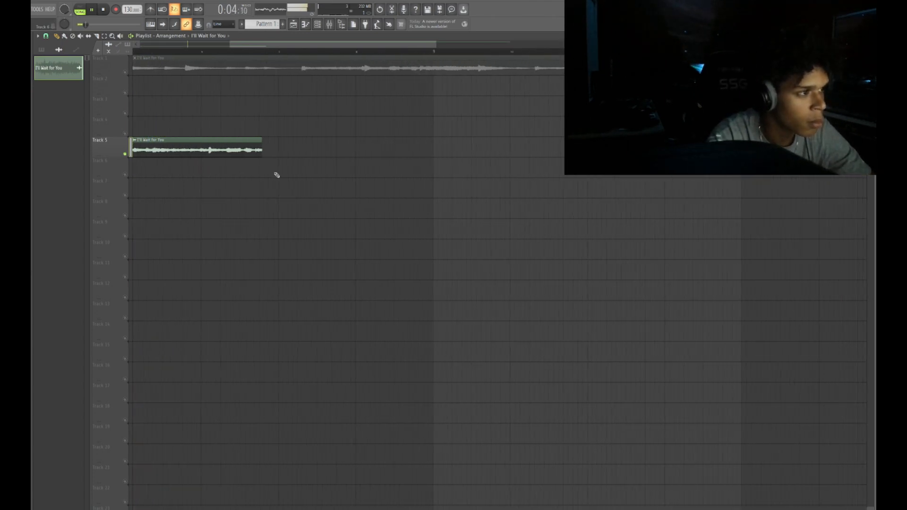
left_click(271, 155)
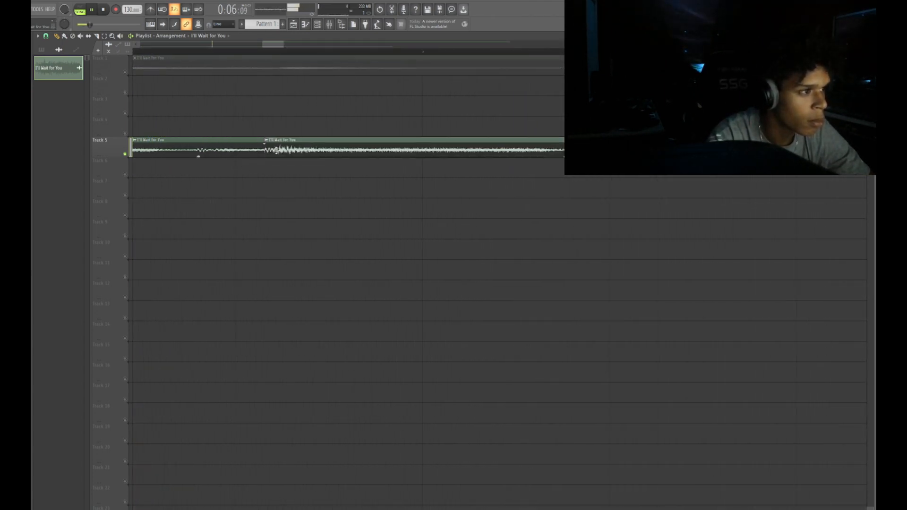
scroll(277, 182, "down", 3)
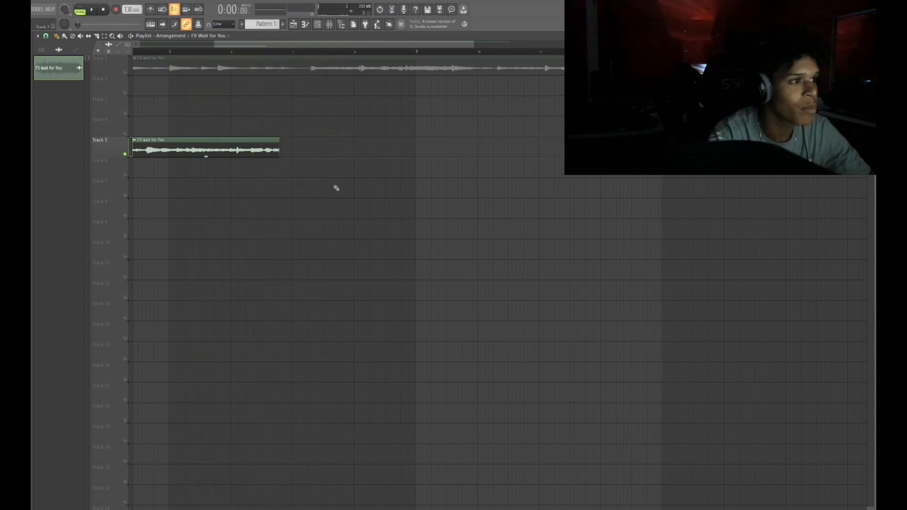
Solo Track 1 and trim its clip at both ends into a section running from bar 1 to bar 7.
scroll(336, 188, "down", 3)
left_click(122, 72)
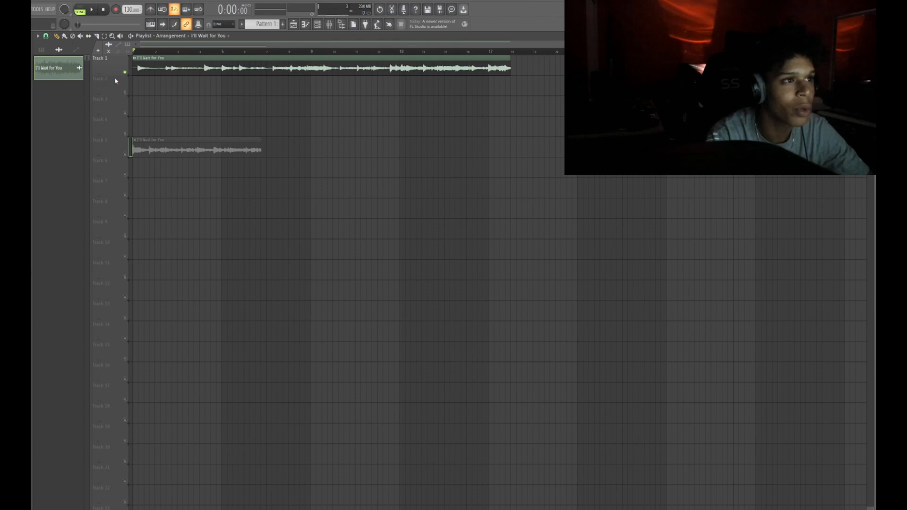
left_click_drag(134, 71, 199, 76)
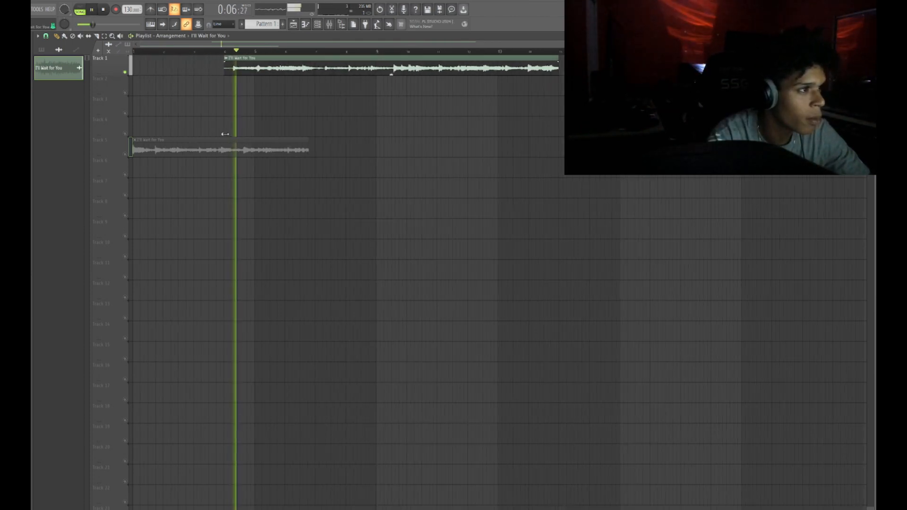
left_click_drag(225, 134, 232, 139)
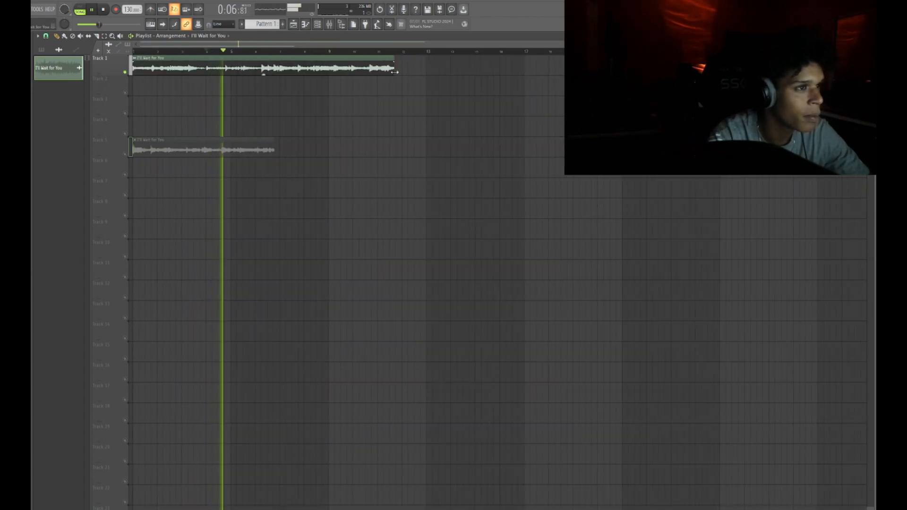
left_click_drag(394, 72, 290, 73)
scroll(240, 81, "up", 2)
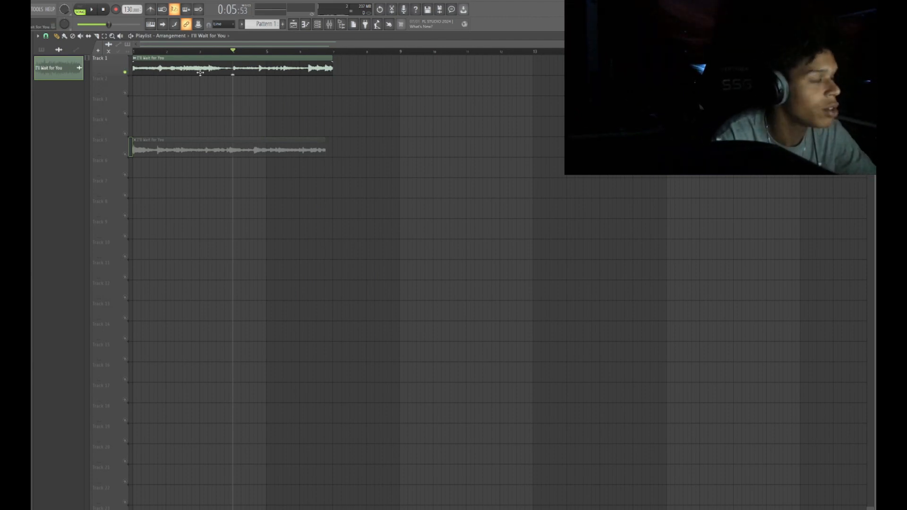
Set the project tempo to 87 BPM.
double_click(221, 67)
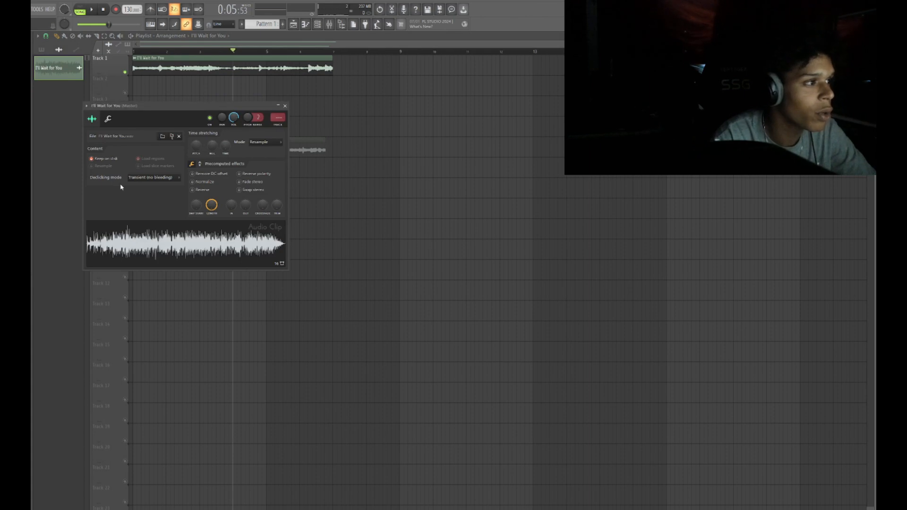
key("Escape")
scroll(227, 85, "up", 2)
left_click_drag(129, 10, 129, 31)
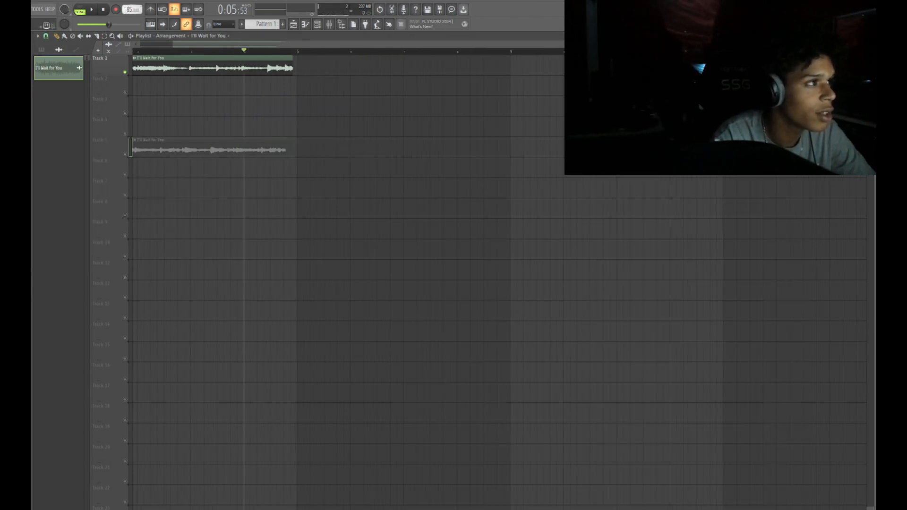
scroll(295, 82, "up", 5)
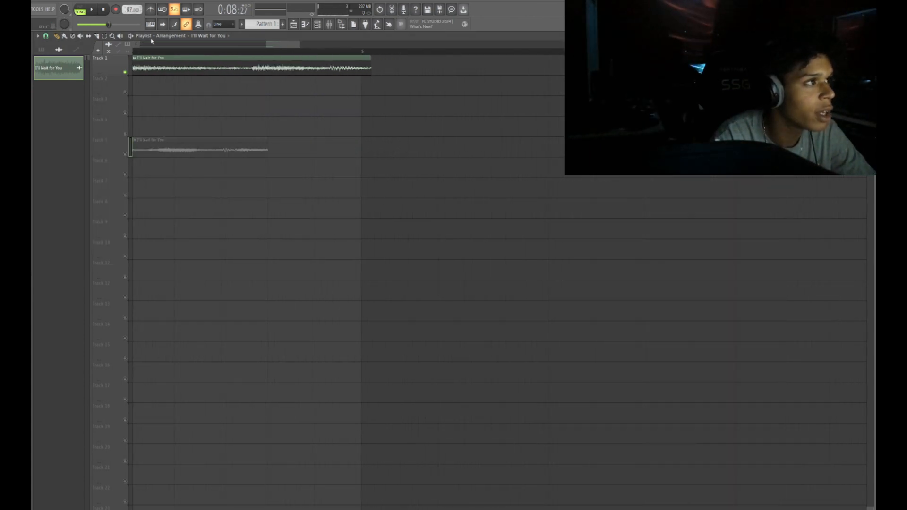
left_click_drag(134, 9, 135, 10)
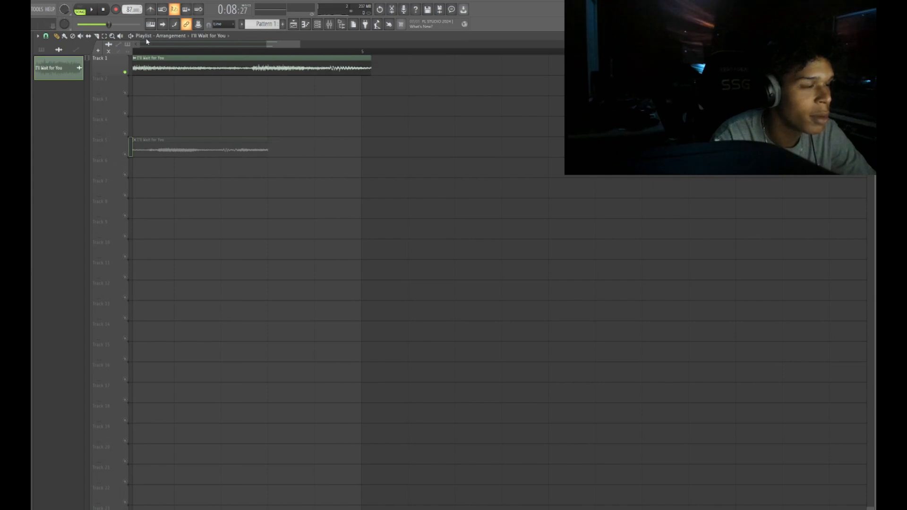
Slice the Track 1 clip at the transient near the middle of bar 1 and make both pieces unique.
scroll(205, 136, "down", 5)
scroll(137, 60, "up", 5)
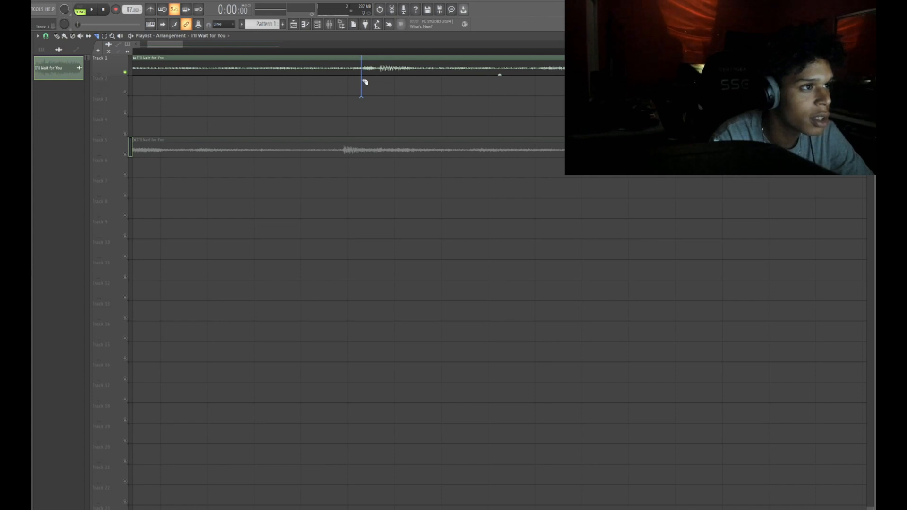
left_click(134, 58)
left_click(165, 119)
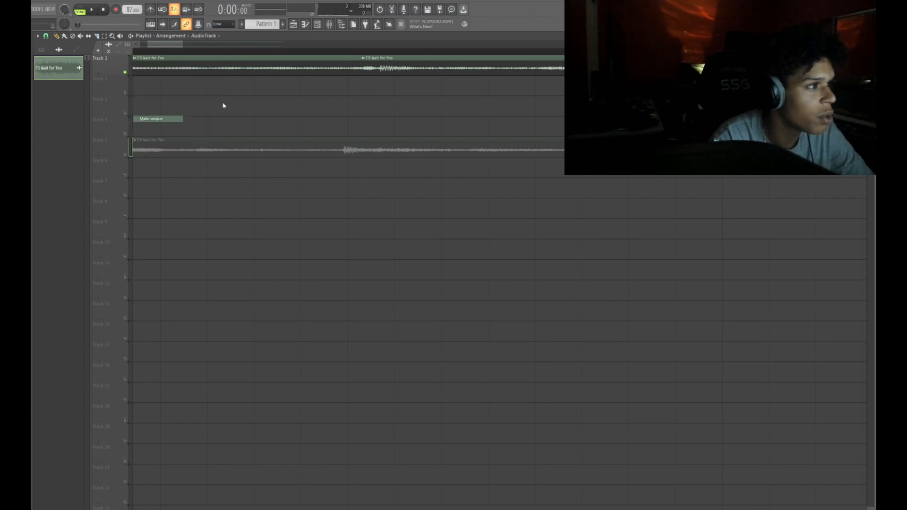
left_click(364, 58)
left_click(394, 119)
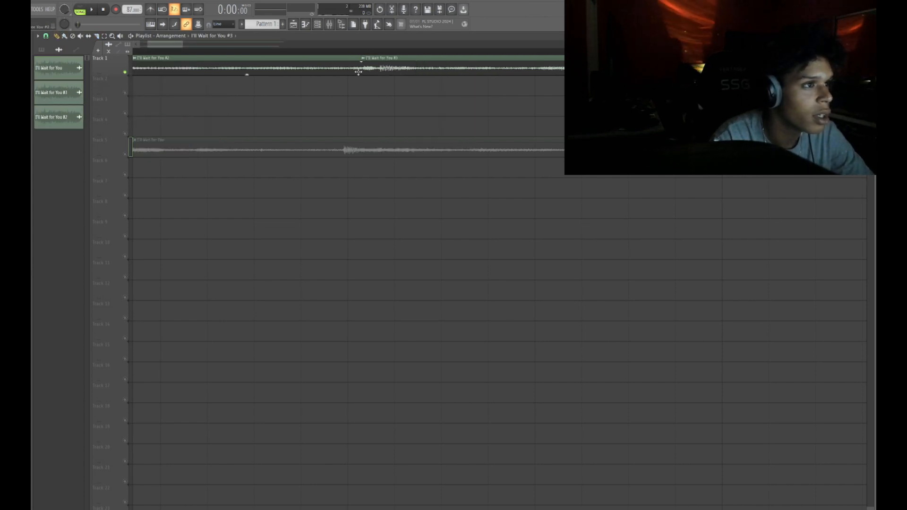
Stretch the first piece to end halfway through bar 1, using stretch mode Stretch, and change its declicking mode.
left_click_drag(362, 73, 347, 75)
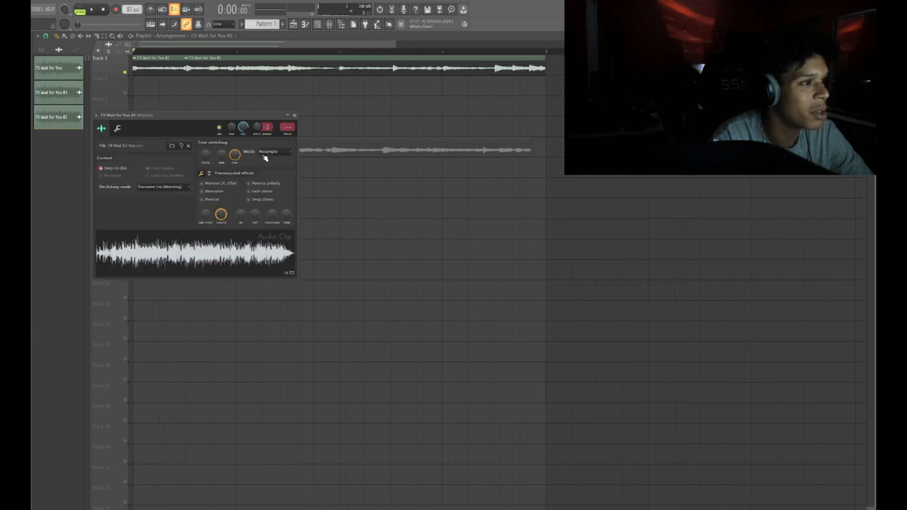
left_click(266, 152)
left_click(270, 171)
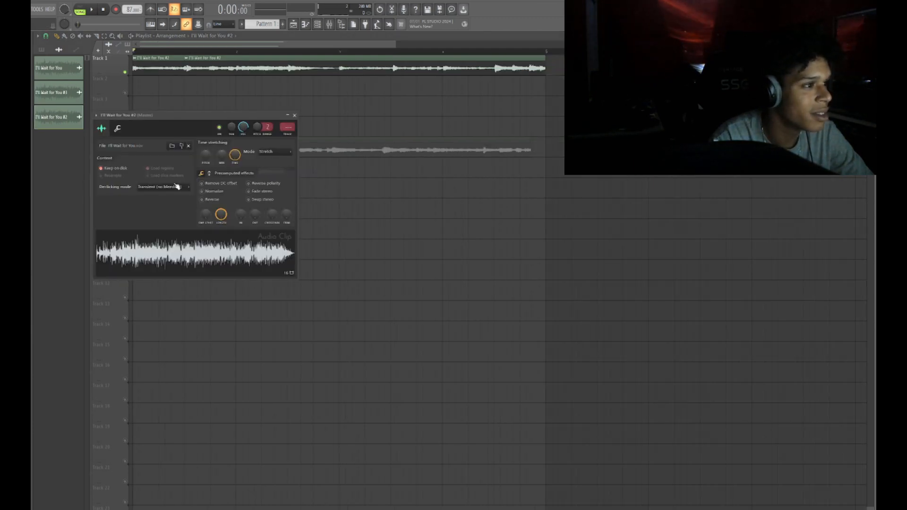
left_click(177, 186)
left_click(163, 212)
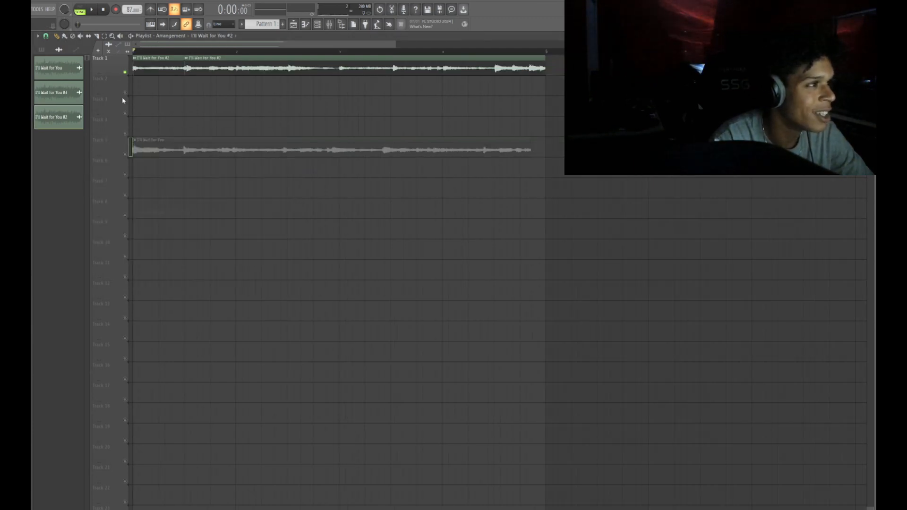
Select the second piece on Track 1 and examine its transients against the bar grid.
scroll(189, 76, "up", 4)
left_click(261, 69)
scroll(189, 78, "right", 4)
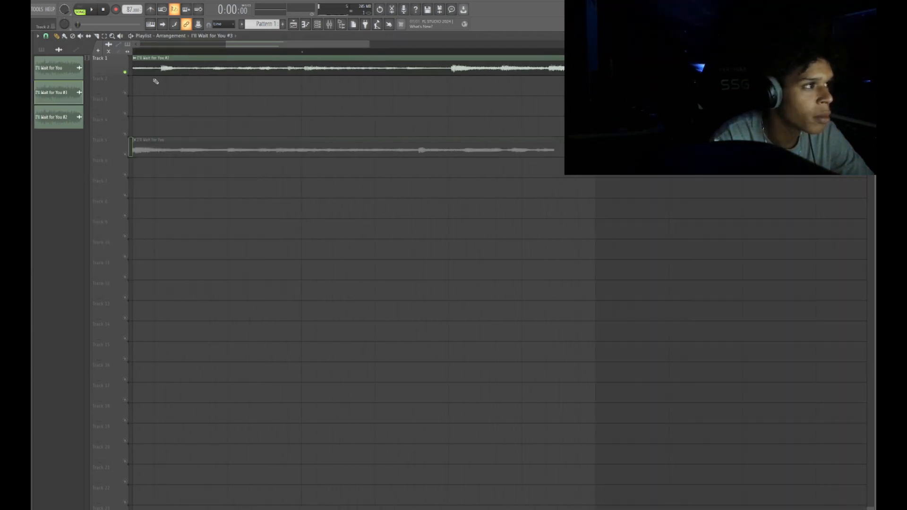
scroll(203, 88, "down", 7)
scroll(175, 74, "up", 4)
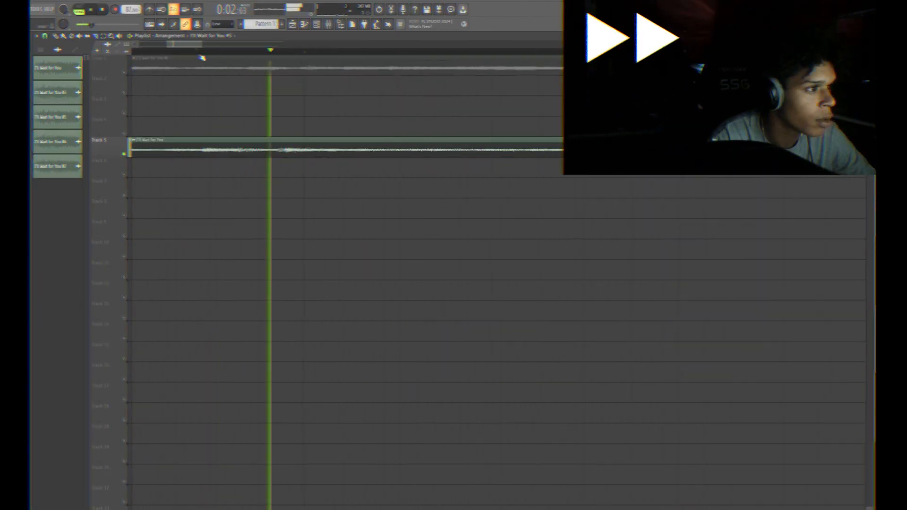
Slice the Track 5 clip at the transient near bar 2, make the pieces unique, and play the result.
left_click(200, 51)
double_click(286, 140)
left_click(132, 159)
left_click(138, 180)
key("space")
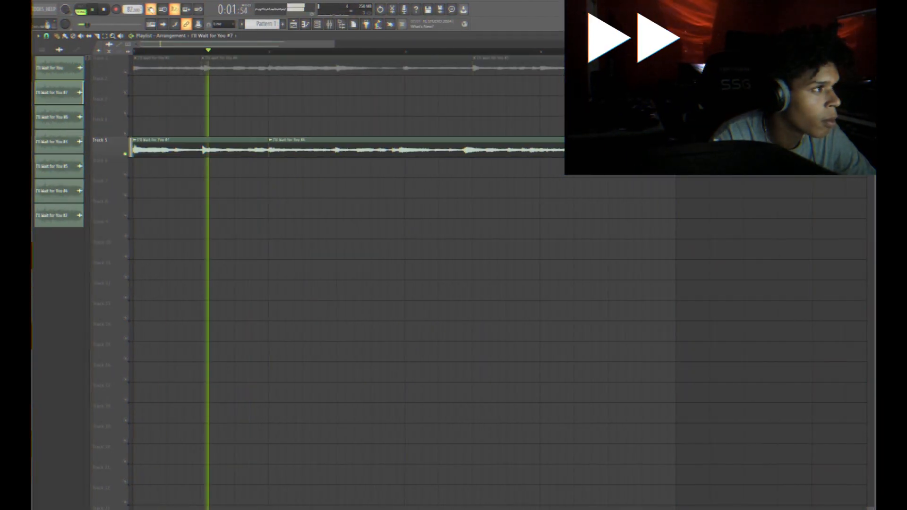
Slice the second Track 5 piece at the transient near bar 3 and make the new piece unique.
scroll(392, 145, "right", 4)
key("space")
left_click_drag(393, 149, 423, 149)
left_click(413, 140)
left_click(431, 200)
scroll(256, 166, "down", 4)
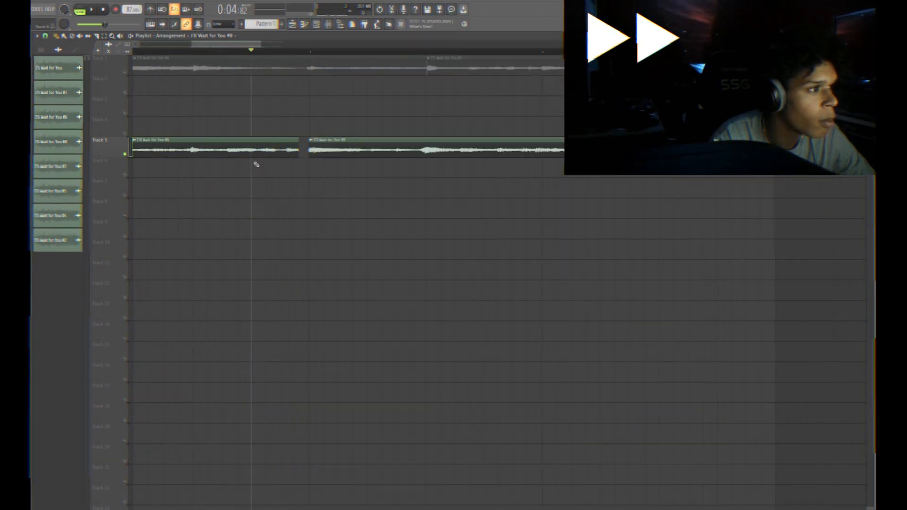
Stretch the Track 5 piece before bar 3 to end exactly on the bar line and play it back.
left_click_drag(299, 150, 308, 149)
key("space")
key("space")
key("space")
scroll(531, 160, "up", 1)
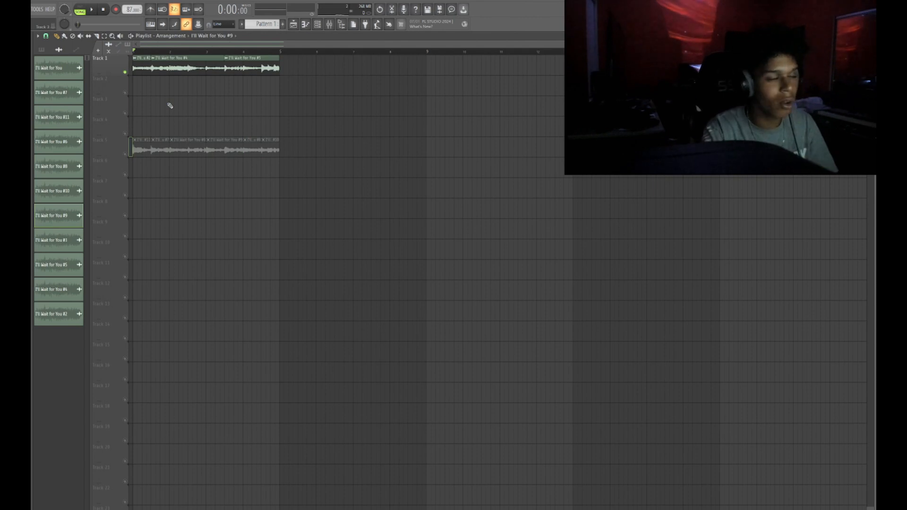
Consolidate the chopped clips on both sample tracks into single audio clips, rendering from the track start.
right_click(120, 69)
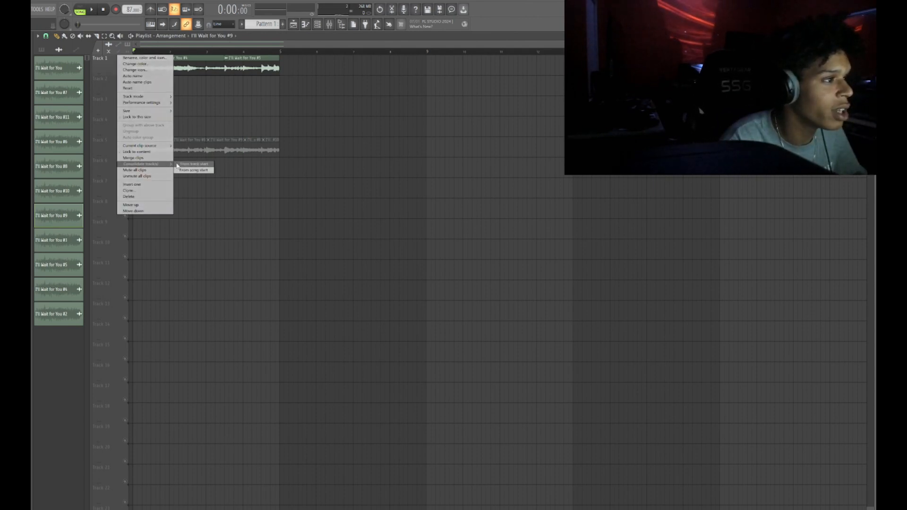
left_click(192, 164)
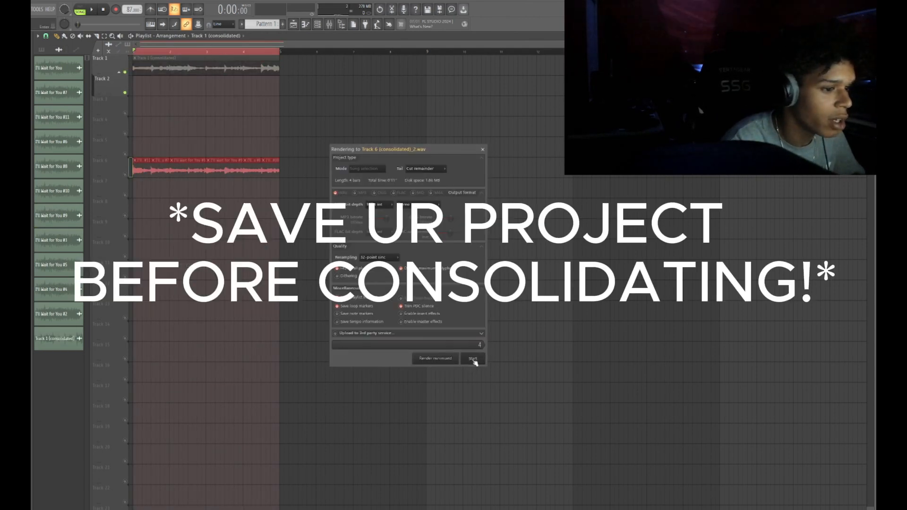
left_click(473, 359)
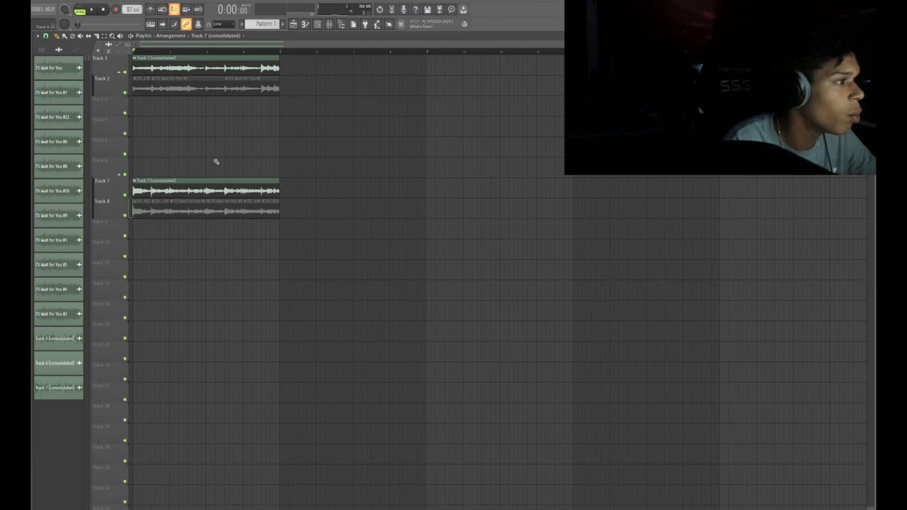
Open the consolidated Track 1 clip's channel settings and browse to its audio file.
double_click(230, 65)
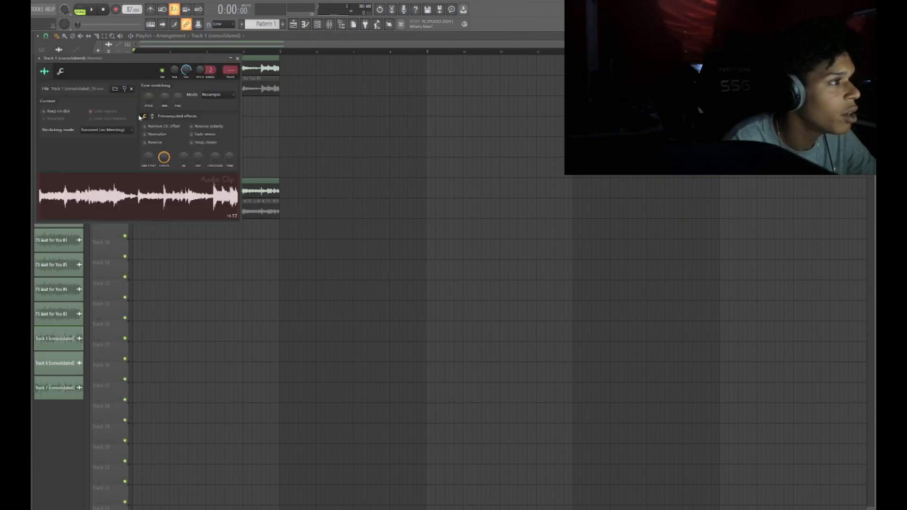
left_click(115, 89)
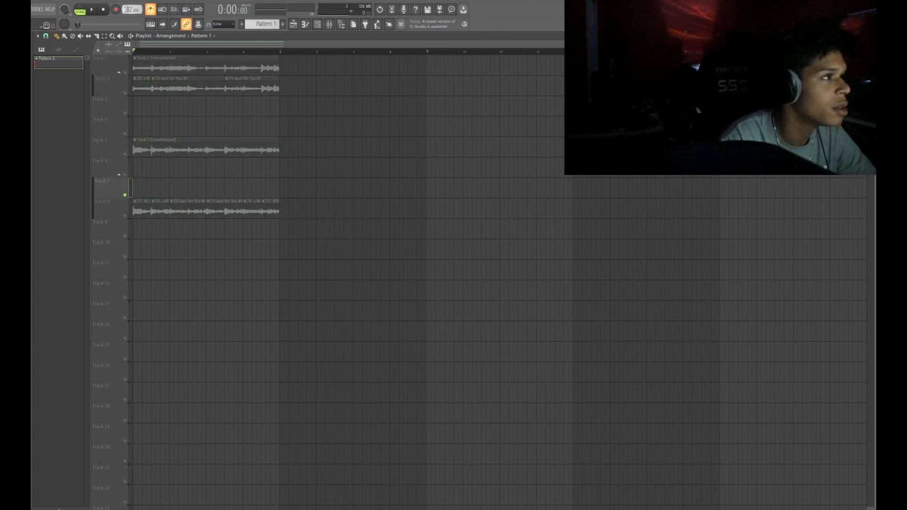
Set the project tempo to 158 BPM and stretch the consolidated Track 1 clip to end on bar 9.
key("space")
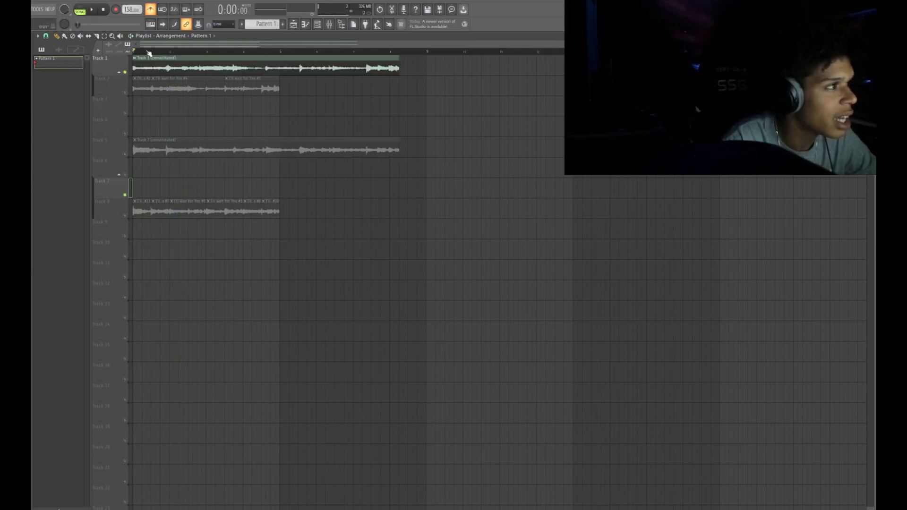
left_click(145, 65)
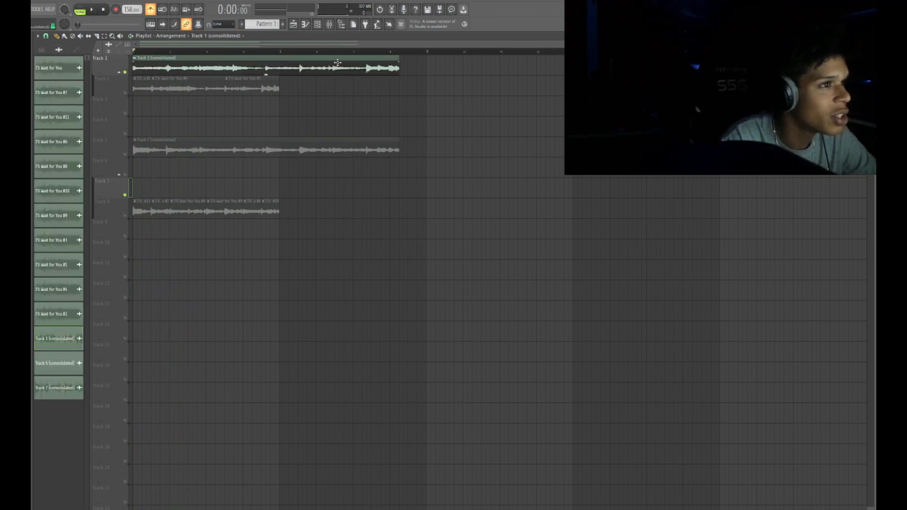
left_click_drag(399, 71, 430, 76)
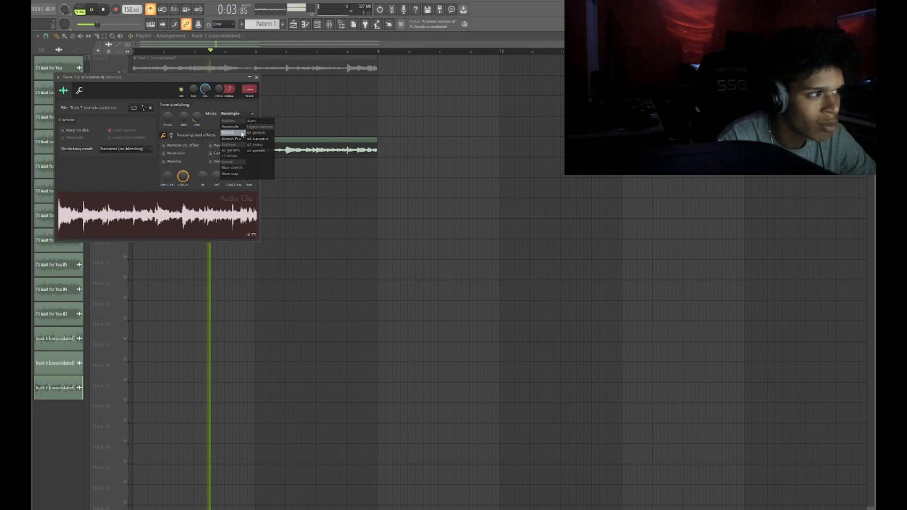
Set the time-stretching mode of both consolidated clips to Stretch.
left_click(241, 135)
double_click(291, 72)
left_click(218, 95)
left_click(216, 115)
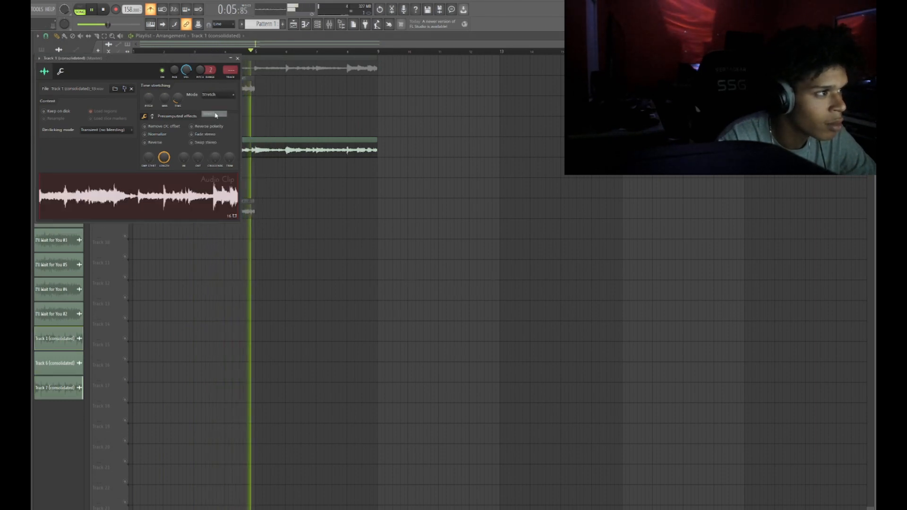
key("Escape")
Unmute Track 1, mute Track 5, and listen to the stretched Track 1 loop.
left_click(125, 72)
left_click(125, 155)
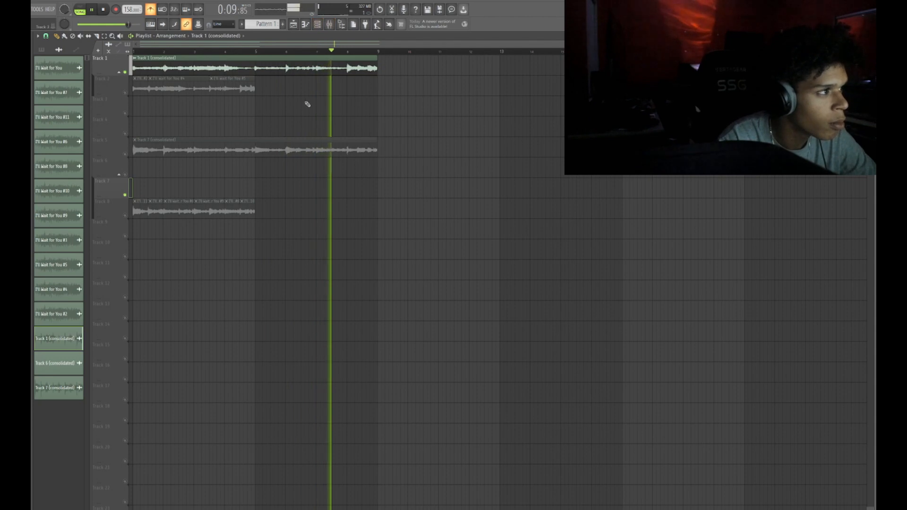
key("space")
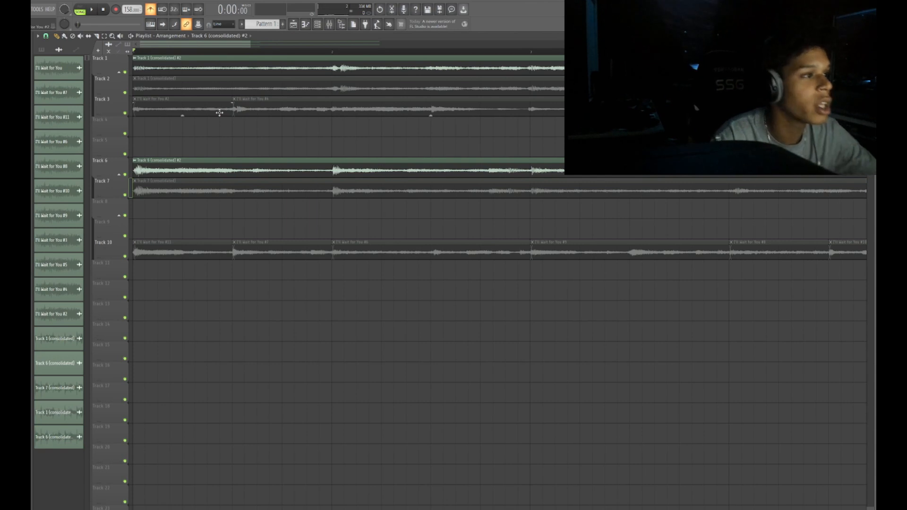
Load a consolidated audio file from the Audio folder into the first Fruity Slicer channel and close its plugin window.
key("F6")
left_click_drag(106, 160, 95, 128)
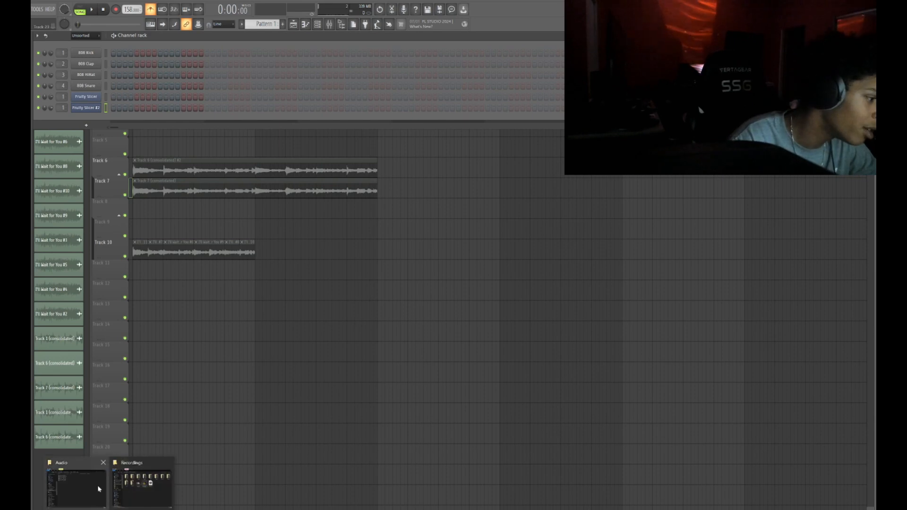
left_click(97, 486)
left_click_drag(527, 309, 90, 98)
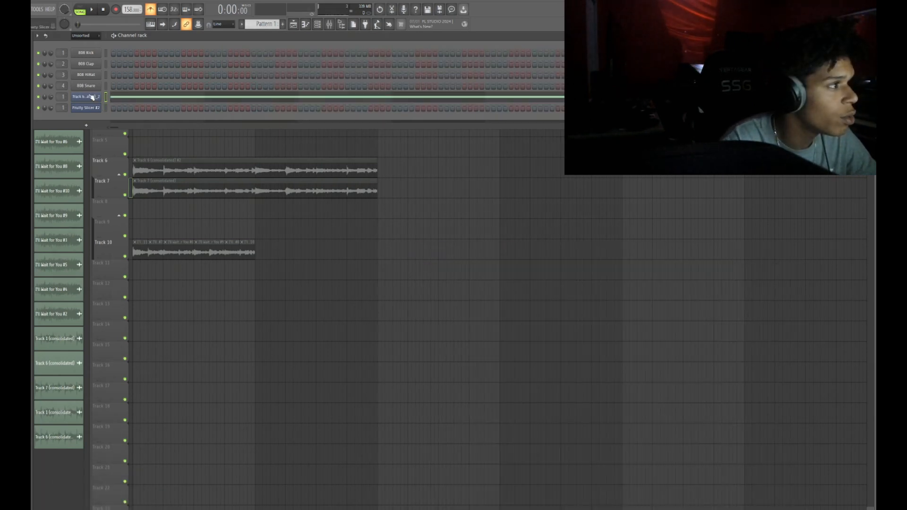
left_click(91, 98)
left_click(167, 51)
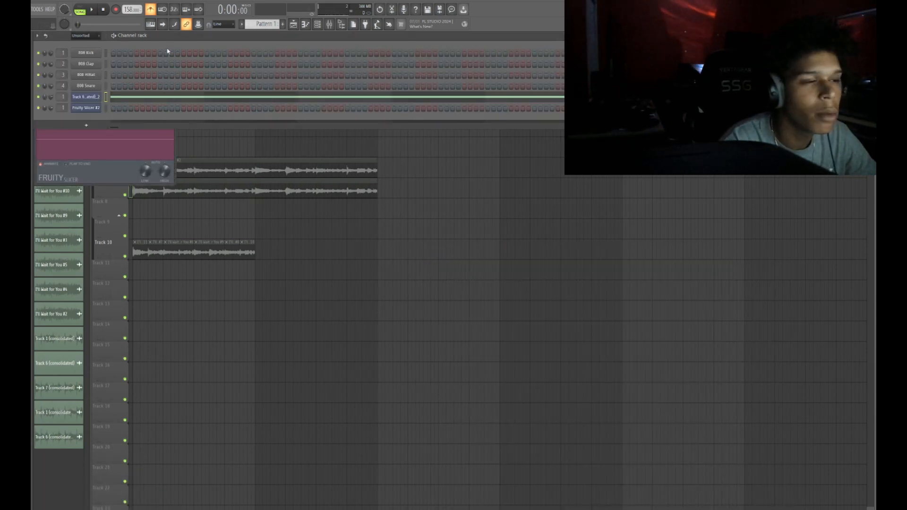
left_click(259, 146)
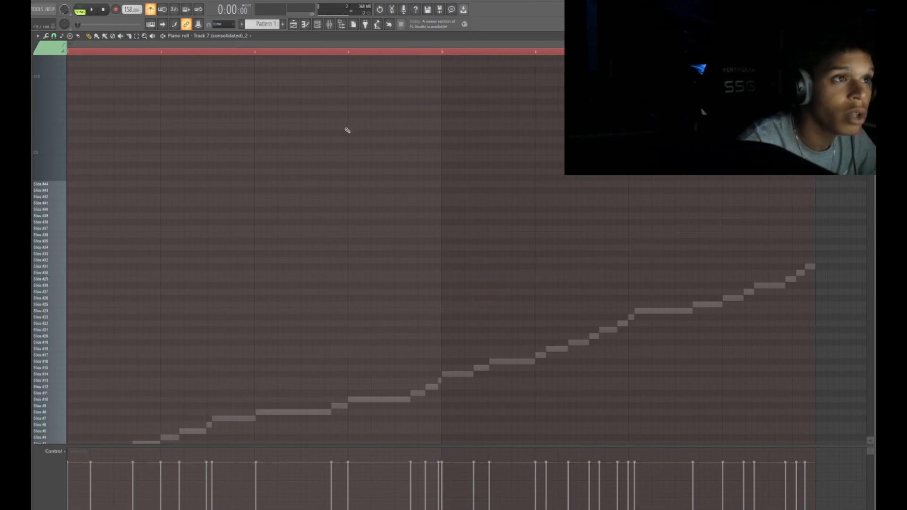
Show the channel rack, switch to Pattern 2, and select the second slicer channel.
left_click(318, 25)
scroll(261, 24, "down", 1)
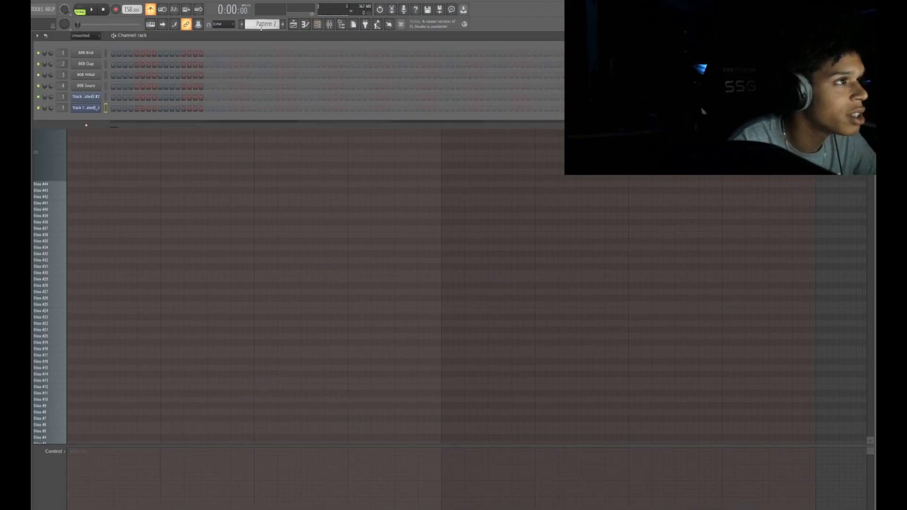
left_click(90, 111)
left_click(91, 111)
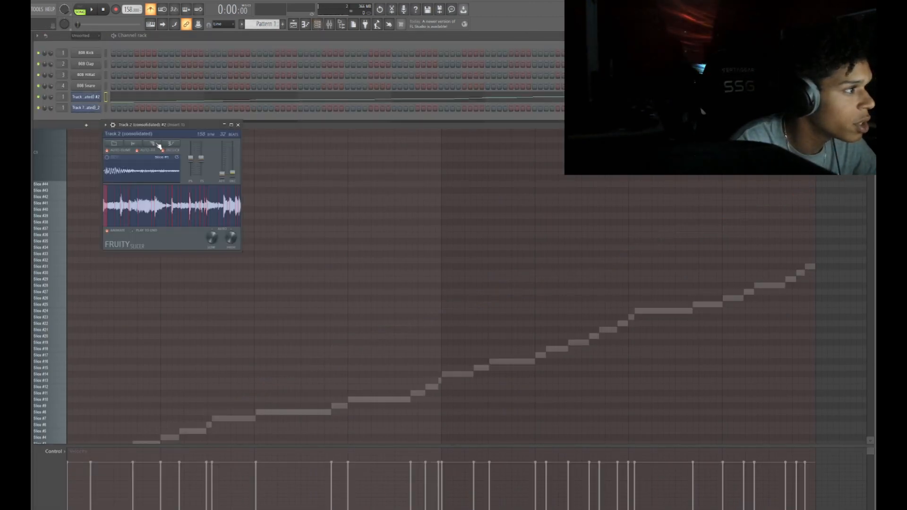
Slice the Track 2 (consolidated) sample by Beat in Fruity Slicer and show its slices in the piano roll.
left_click(153, 144)
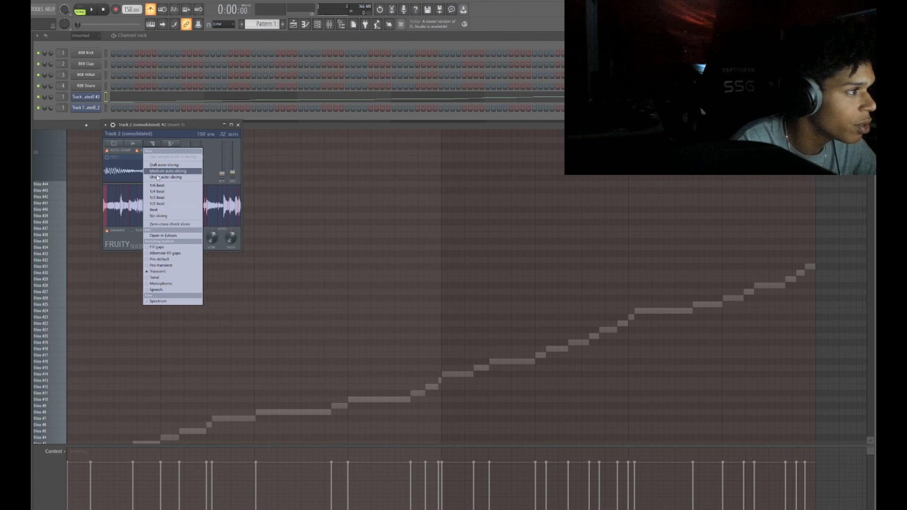
left_click(163, 211)
left_click(197, 97)
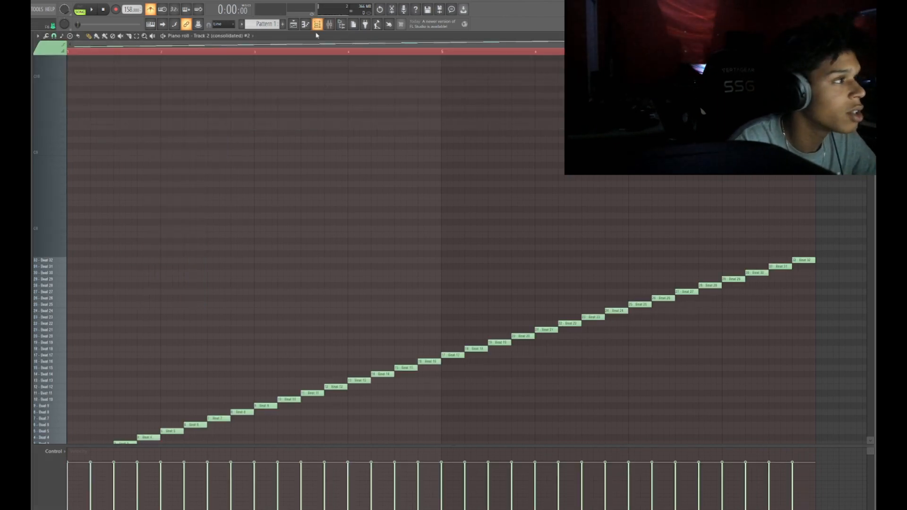
scroll(93, 402, "down", 3)
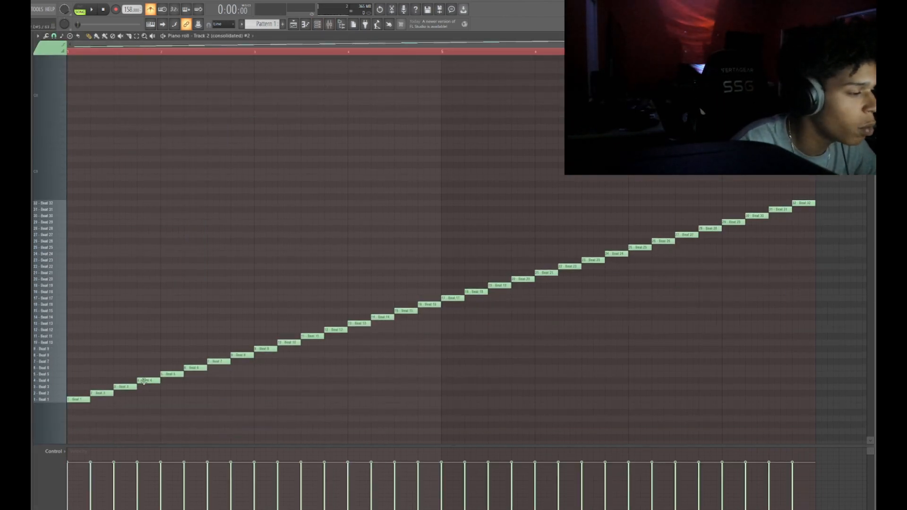
Play the beat slices of Pattern 1 and clear the slice notes from the piano roll.
key("F6")
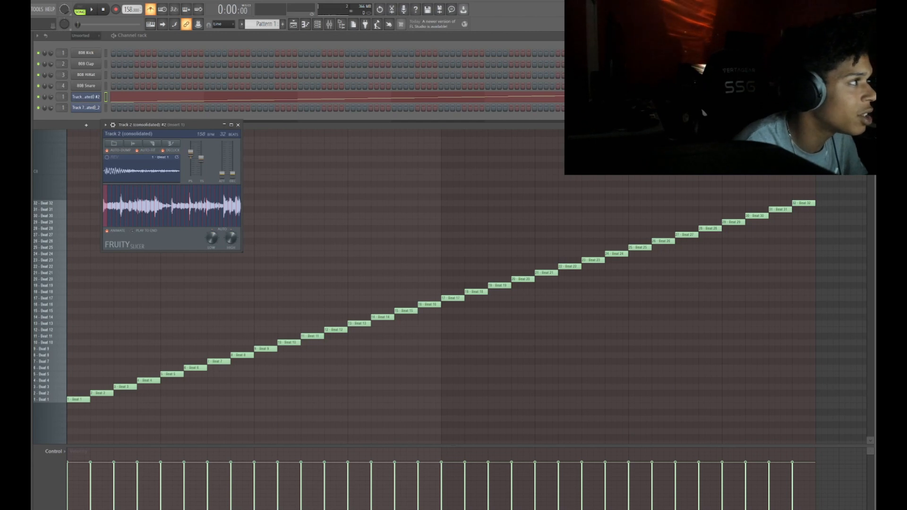
key("space")
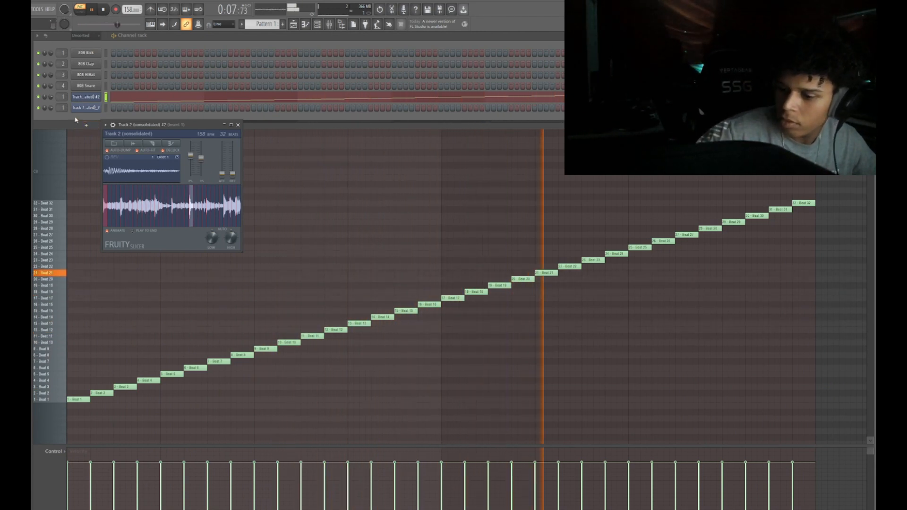
key("space")
left_click(272, 162)
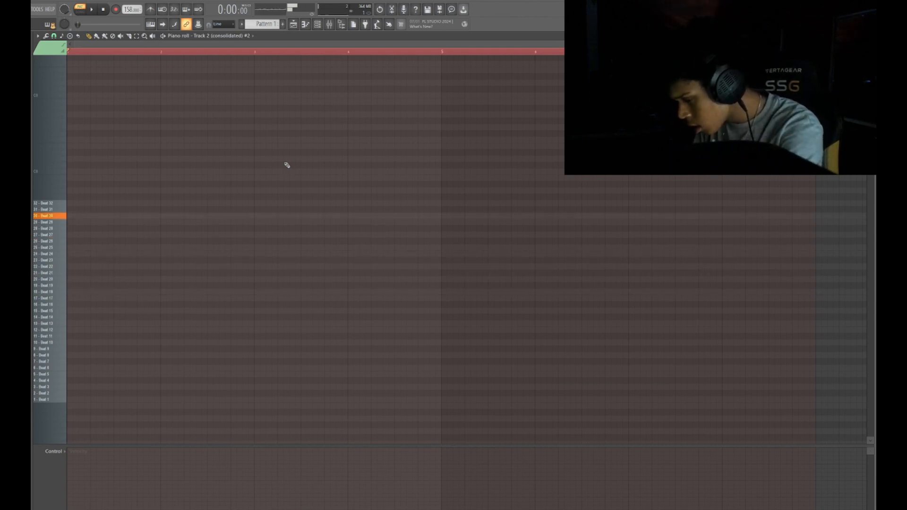
key("space")
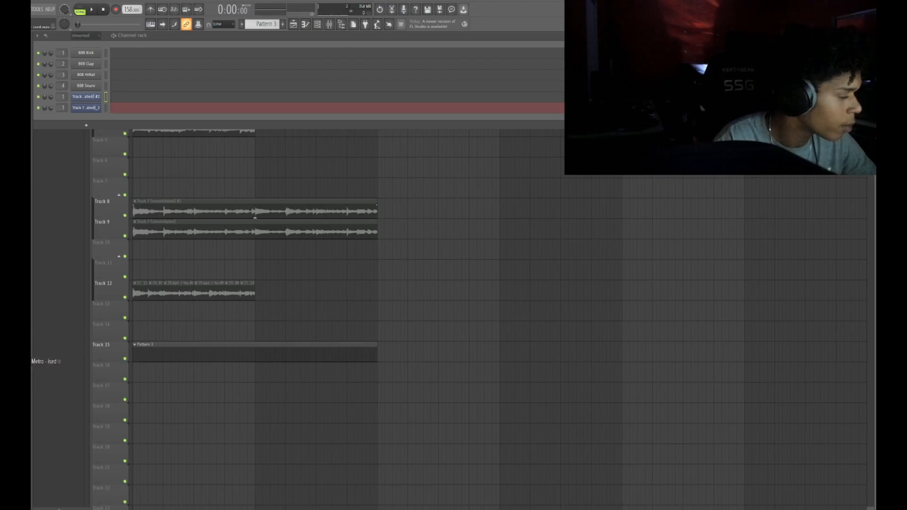
Place steps on the Zay drum channel and the lowest drum channel of Pattern 3 during playback.
key("space")
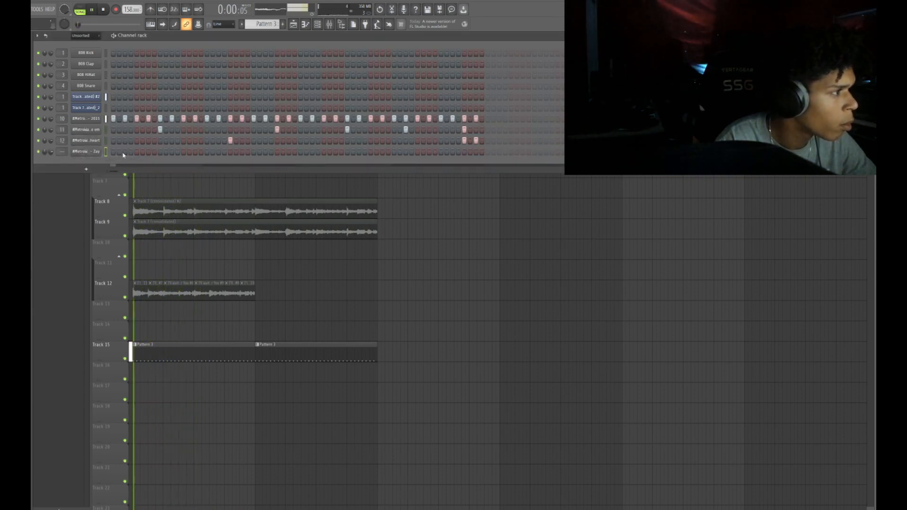
left_click(195, 152)
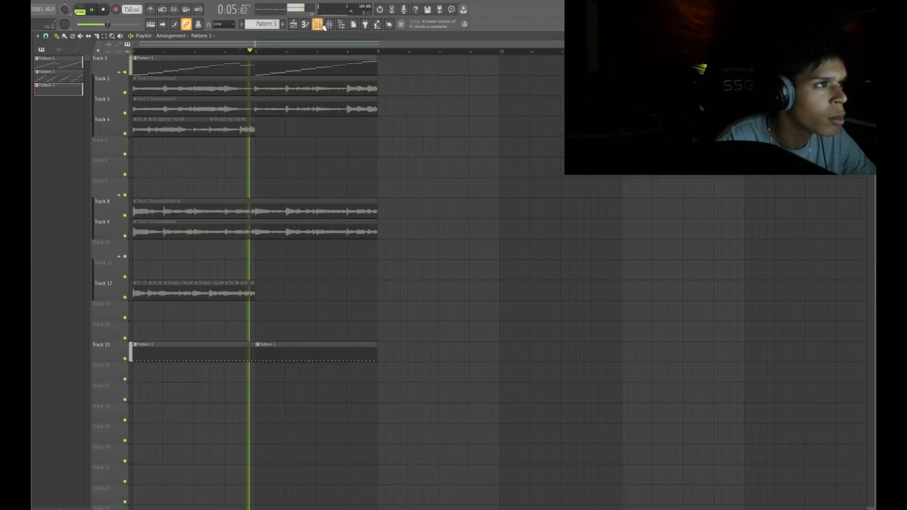
key("F6")
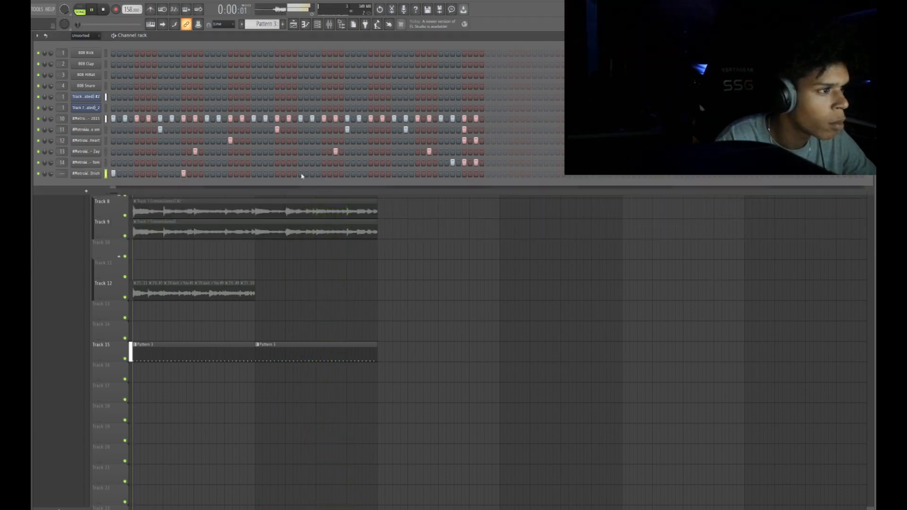
left_click(230, 173)
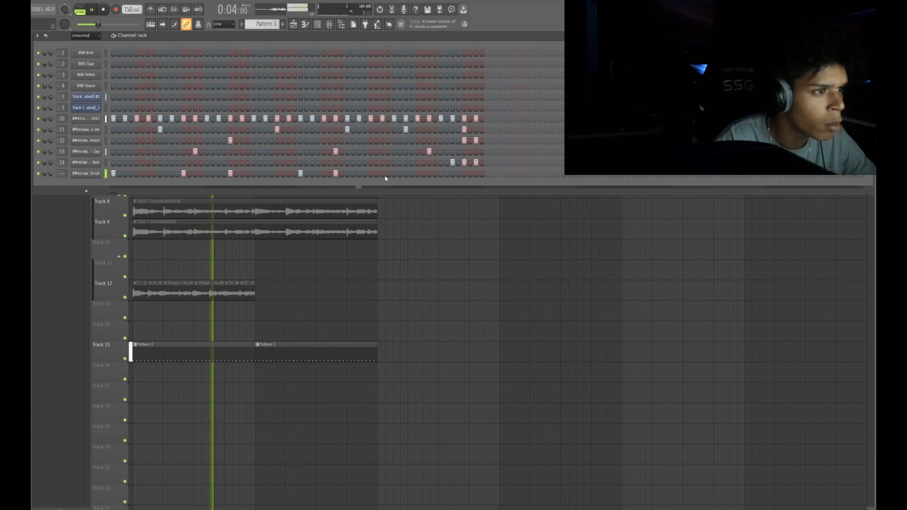
left_click(417, 174)
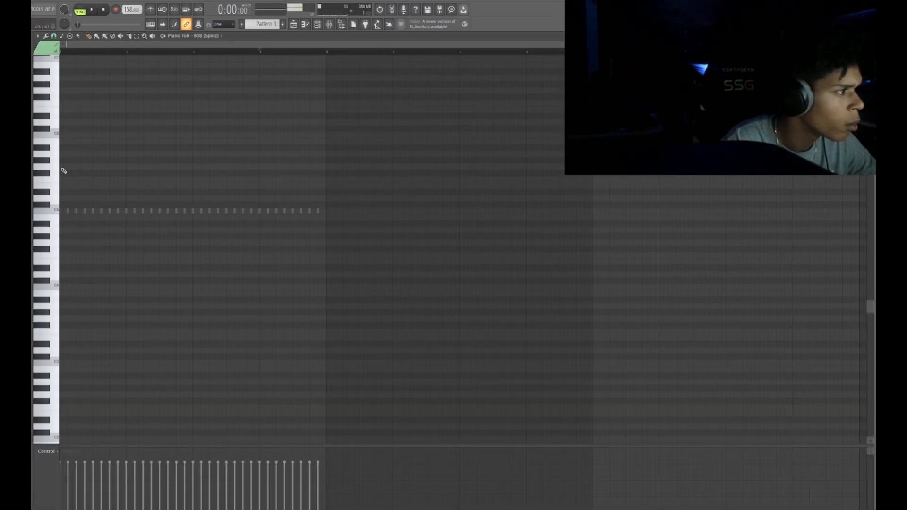
Draw the 808 (Spinz) bass notes in Pattern 3's piano roll and play them with the loop.
mouse_move(62, 167)
left_mouse_down()
mouse_move(192, 167)
mouse_move(326, 185)
mouse_move(219, 184)
mouse_move(263, 186)
left_mouse_up()
key("space")
left_click(278, 186)
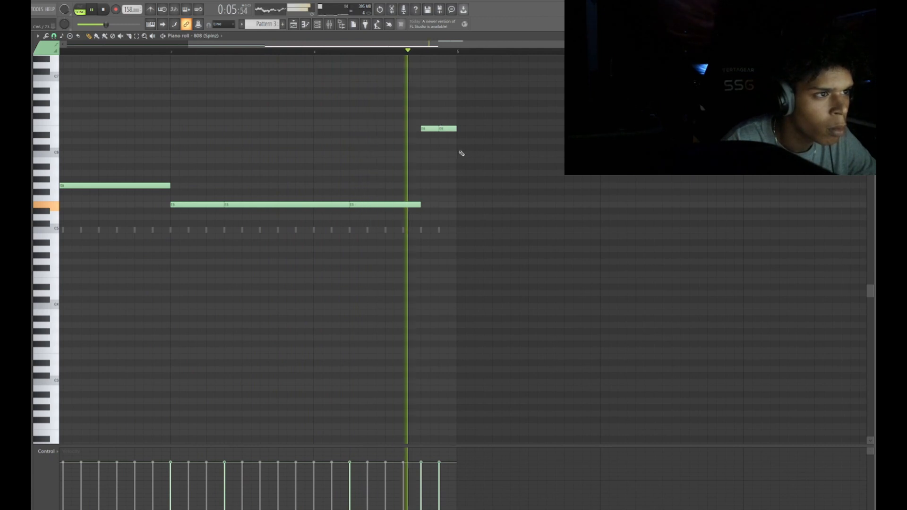
Lengthen the fade-out of the 808 (Spinz) sample while the loop plays, and stop playback.
key("F9")
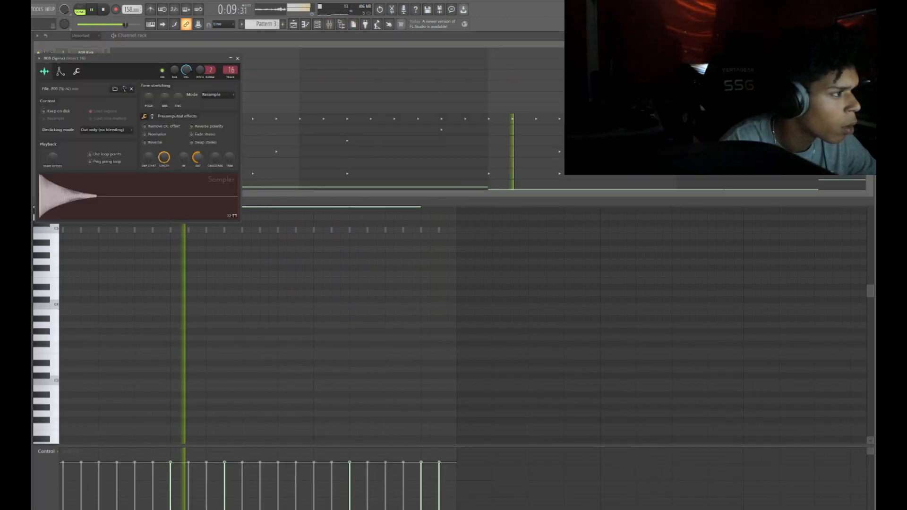
left_click_drag(198, 161, 198, 139)
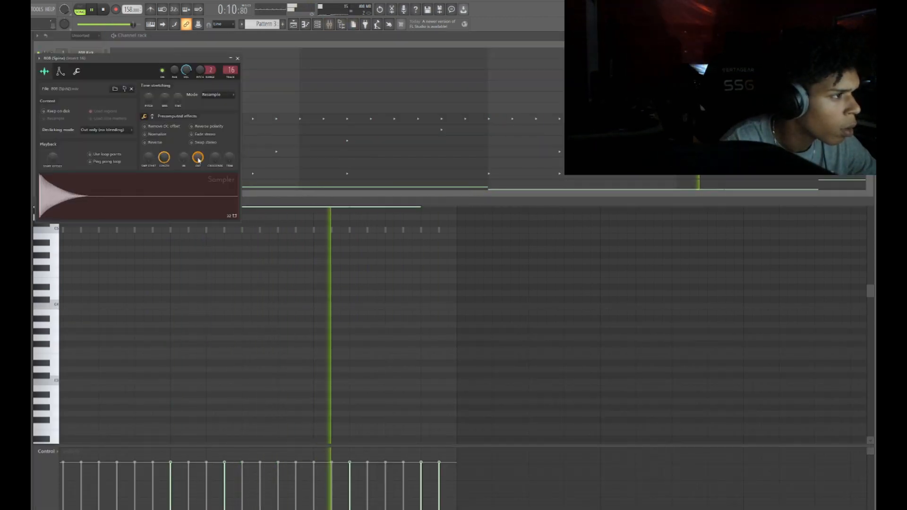
key("space")
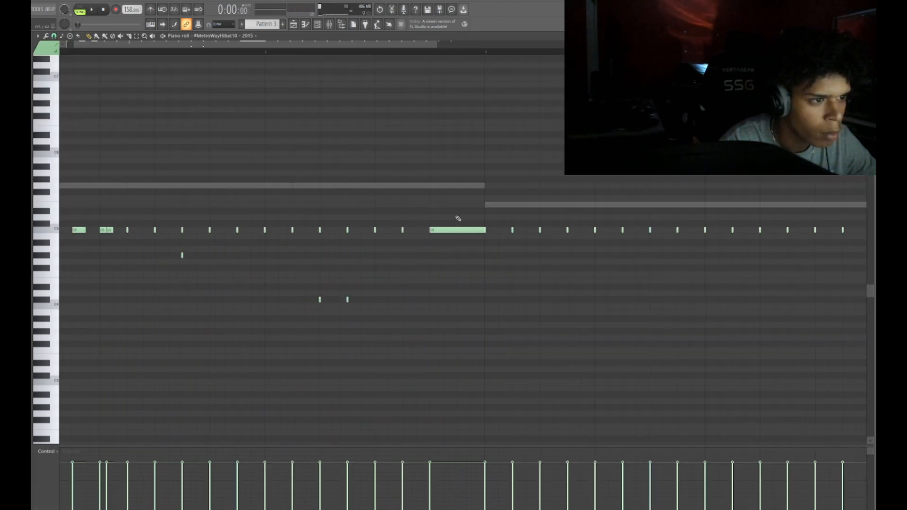
Arpeggiate the long #MetroWayHihat10 - 2015 note just before bar 3 of Pattern 3 into a fast hi-hat roll with the Normal pattern.
key("alt+a")
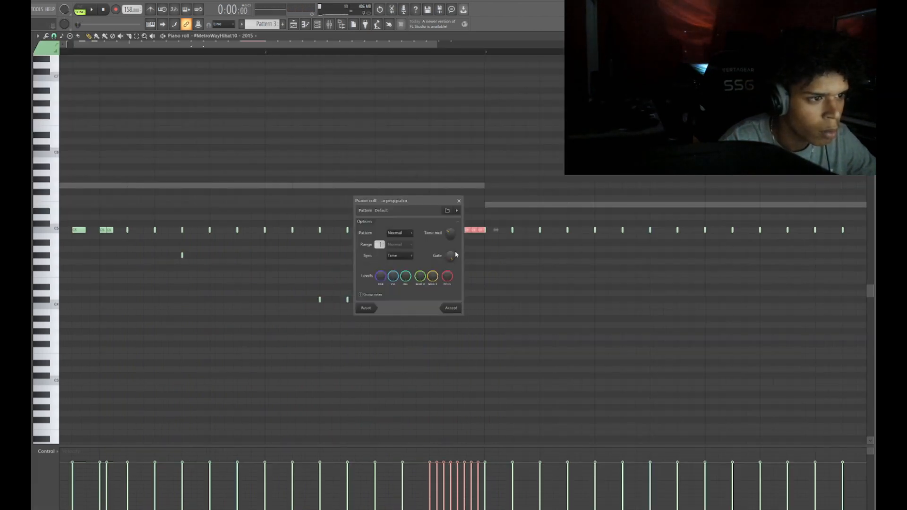
left_click(454, 311)
left_click(443, 310, "ctrl")
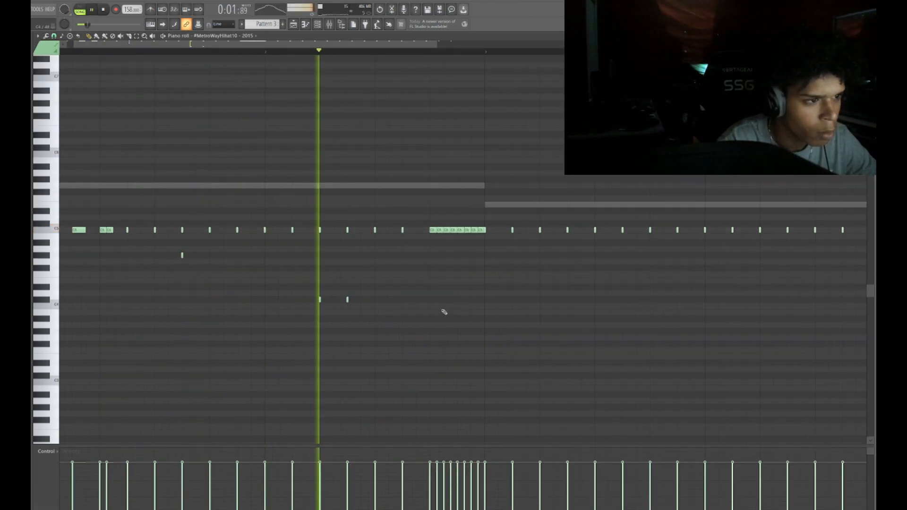
scroll(441, 310, "down", 3)
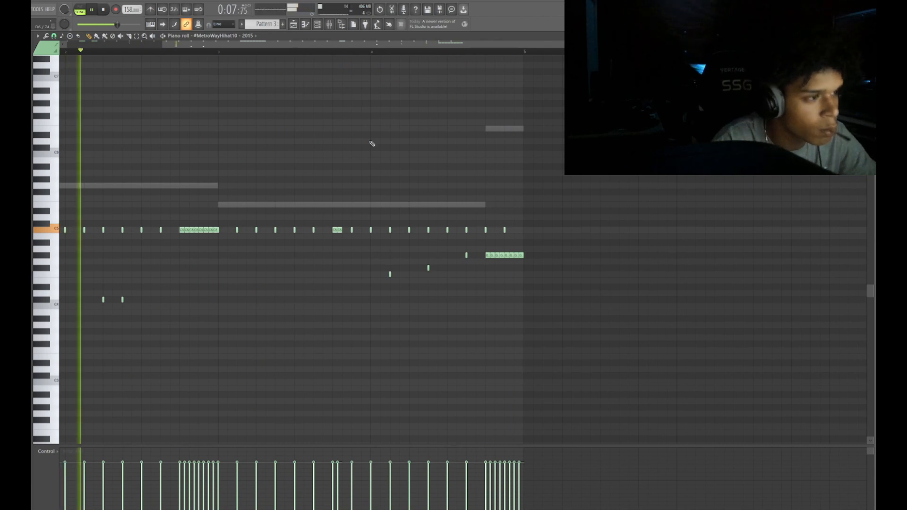
scroll(292, 37, "down", 1)
Check the Transient Processor on mixer Insert 16 and the Master track during playback, and close the plugin and mixer windows.
left_click(293, 25)
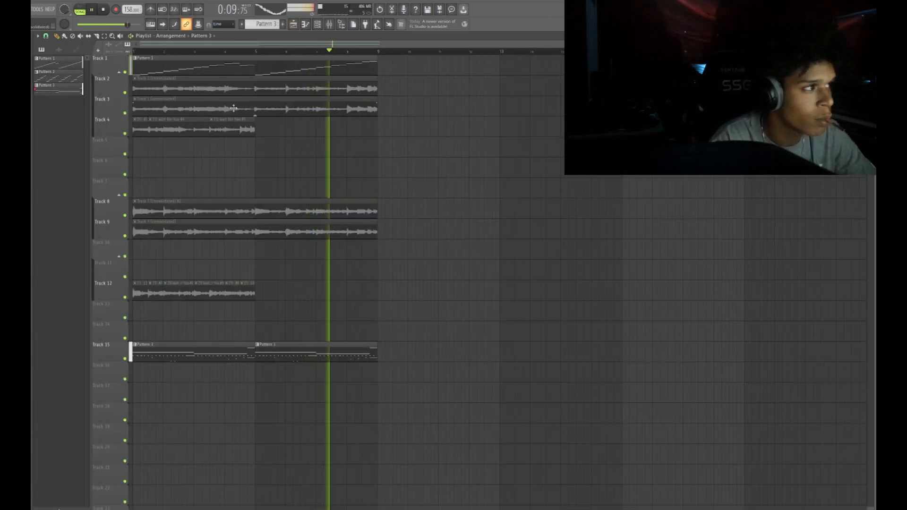
left_click(329, 24)
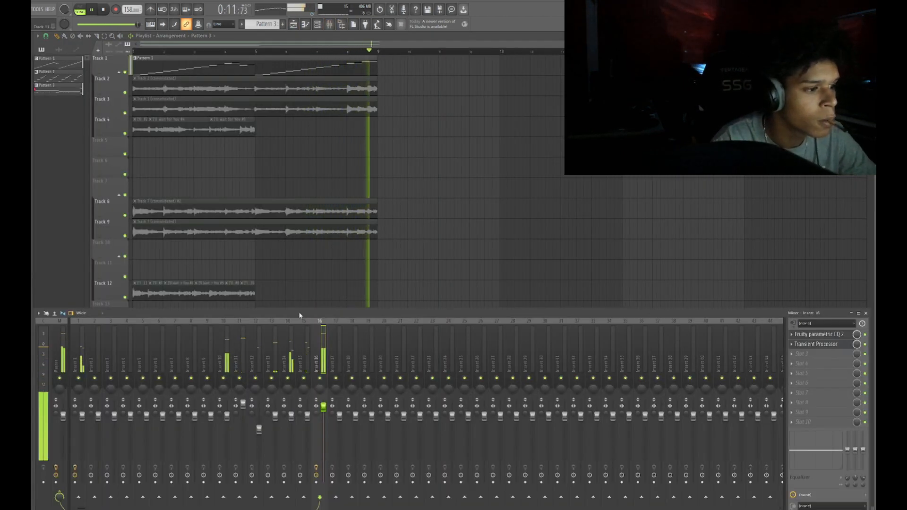
left_click(800, 347)
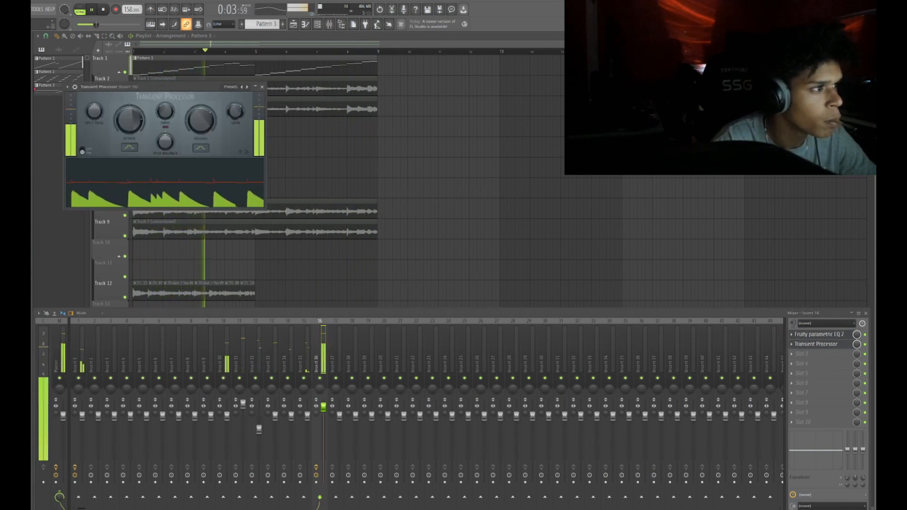
left_click(59, 356)
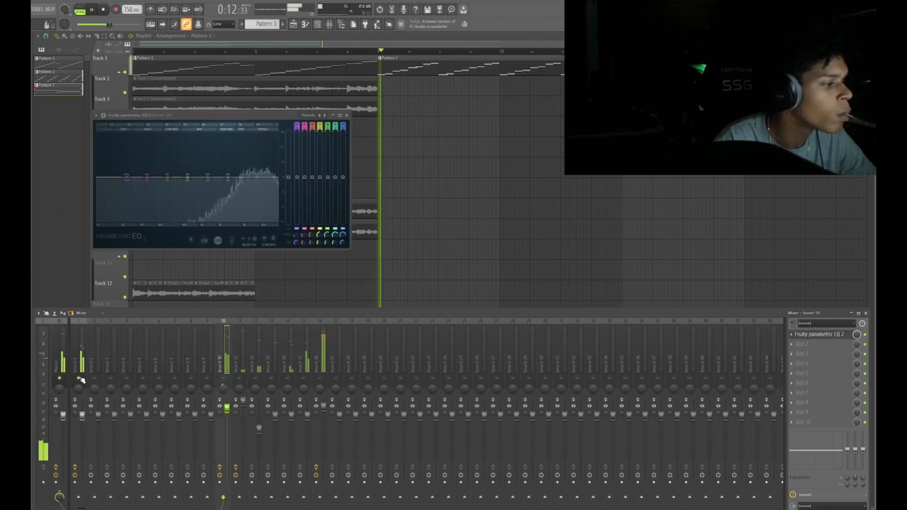
key("F12")
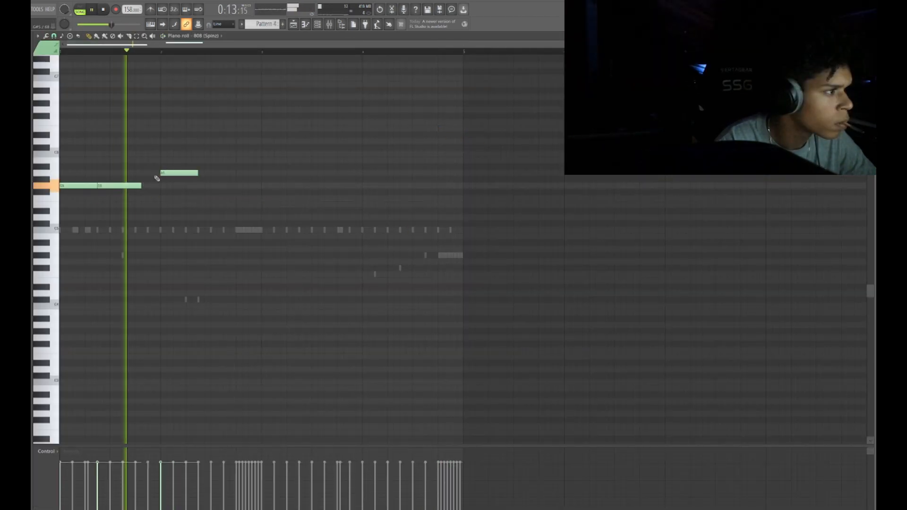
Draw and repitch the 808 (Spinz) bass notes of Pattern 4 across its four bars and play them in the arrangement.
left_click_drag(156, 174, 147, 174)
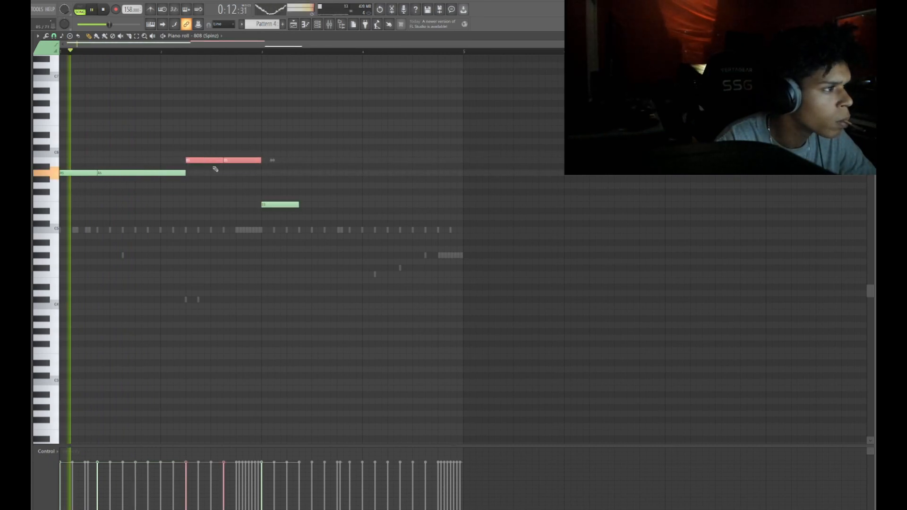
left_click(216, 169, "ctrl")
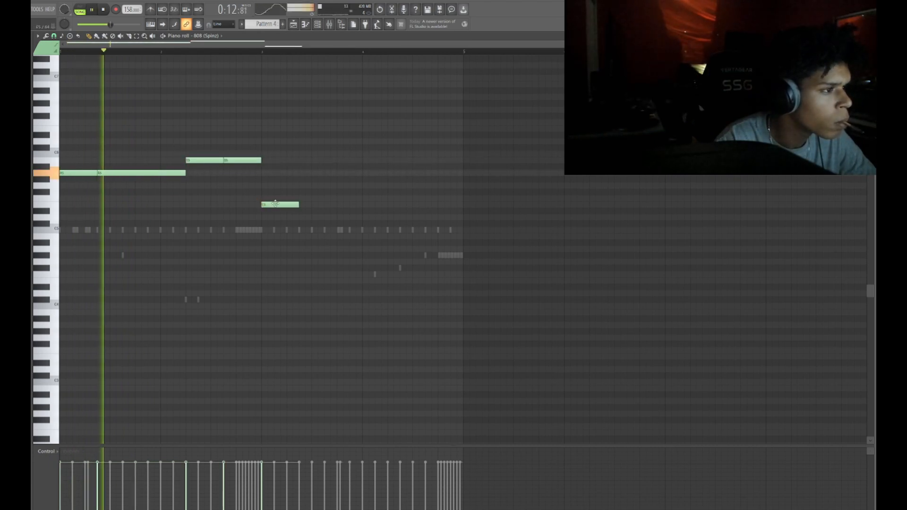
left_click_drag(274, 199, 277, 185)
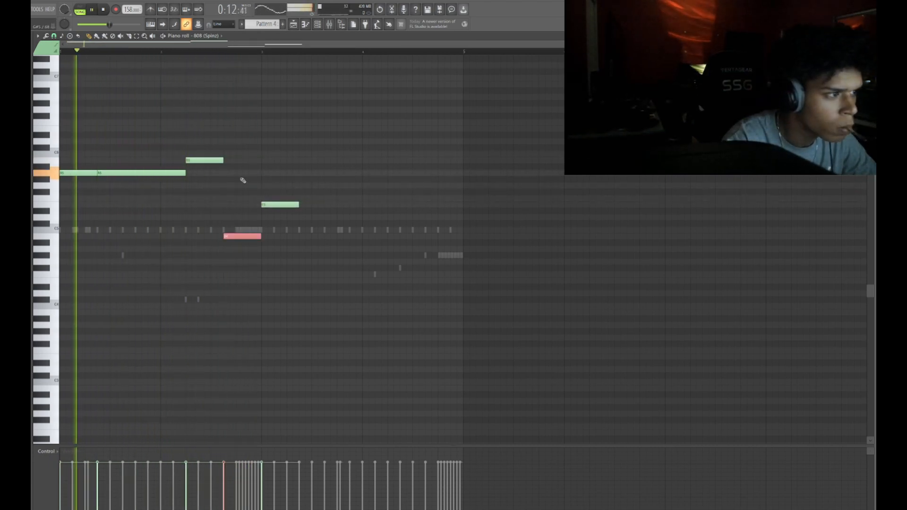
left_click(242, 180)
left_click_drag(270, 206, 270, 173)
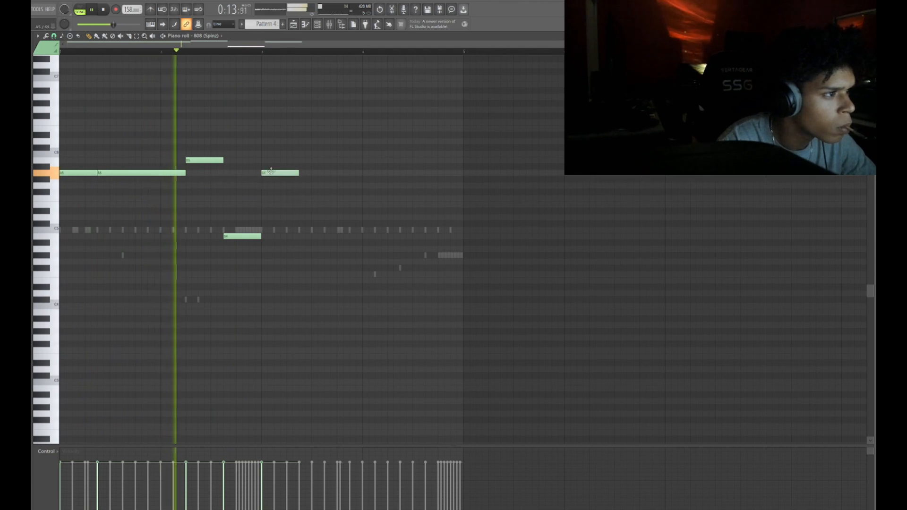
left_click(303, 173)
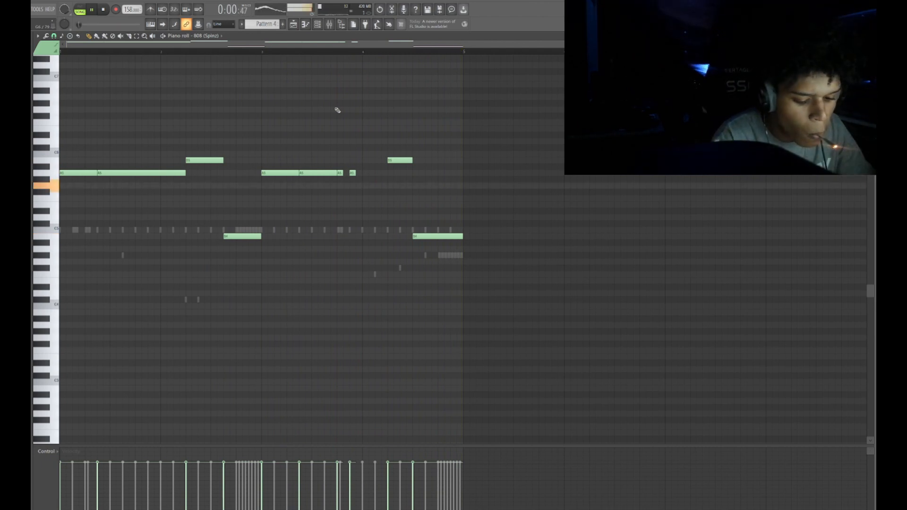
left_click(294, 26)
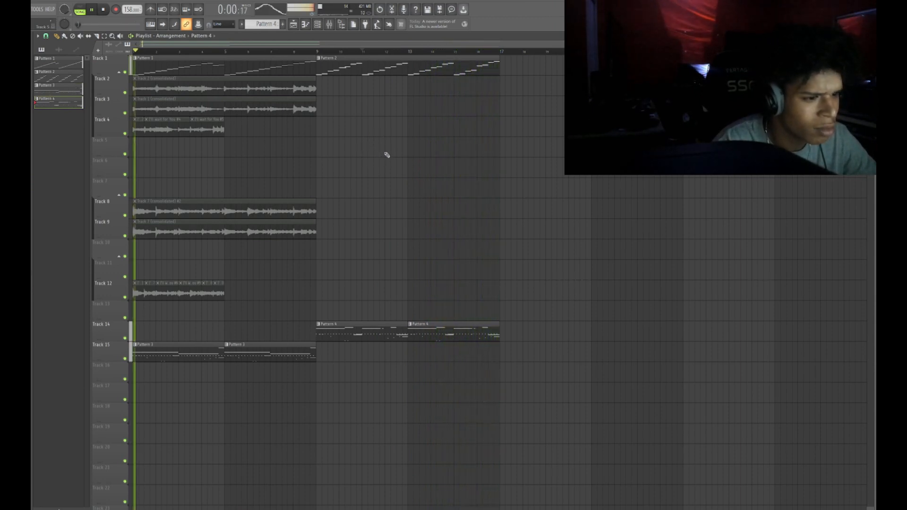
key("space")
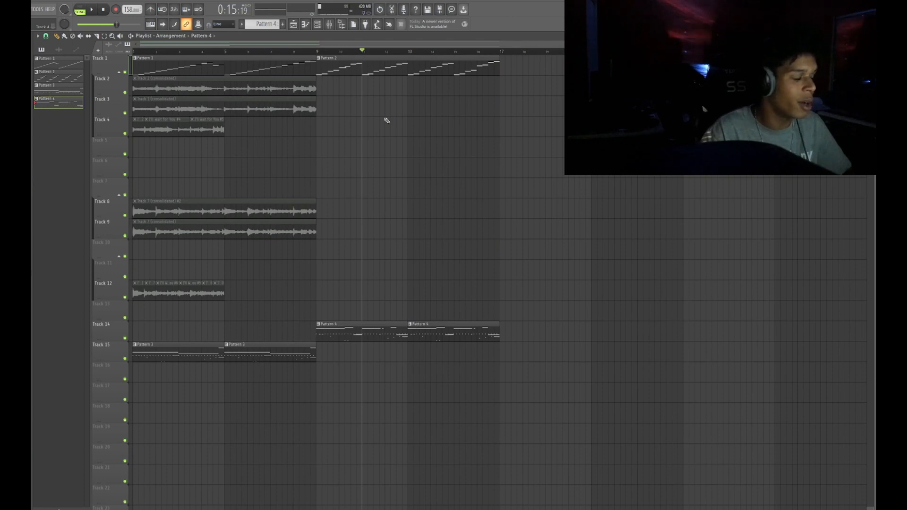